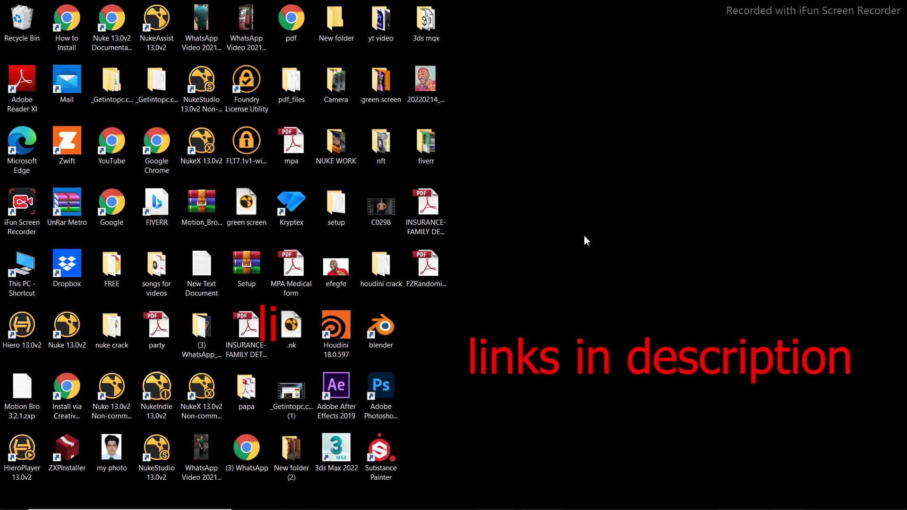
# Go from the blender.org search result to the download page and list the macOS, Linux and other versions.
pyautogui.click(550, 499)
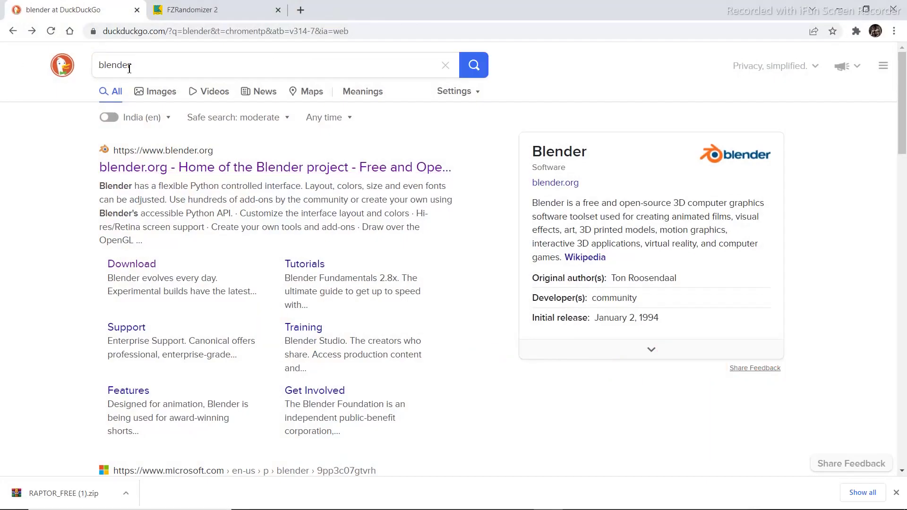
pyautogui.click(171, 168)
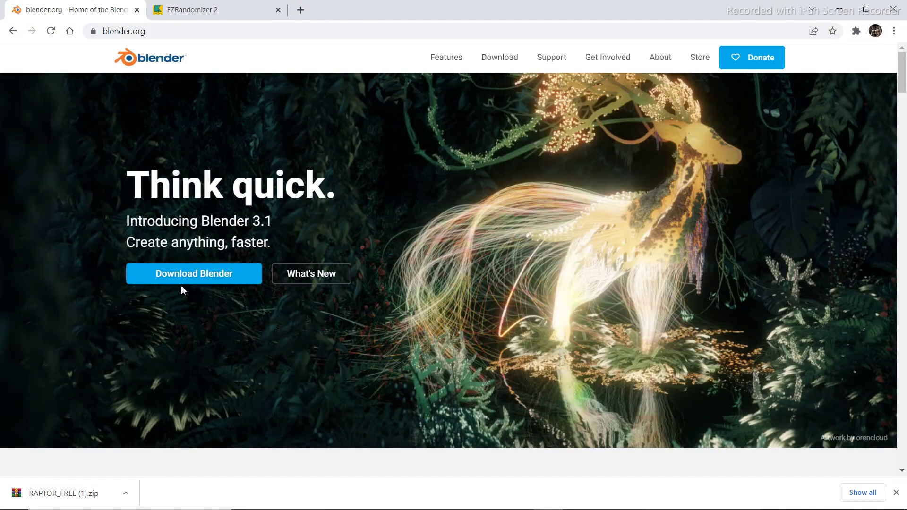
pyautogui.click(204, 275)
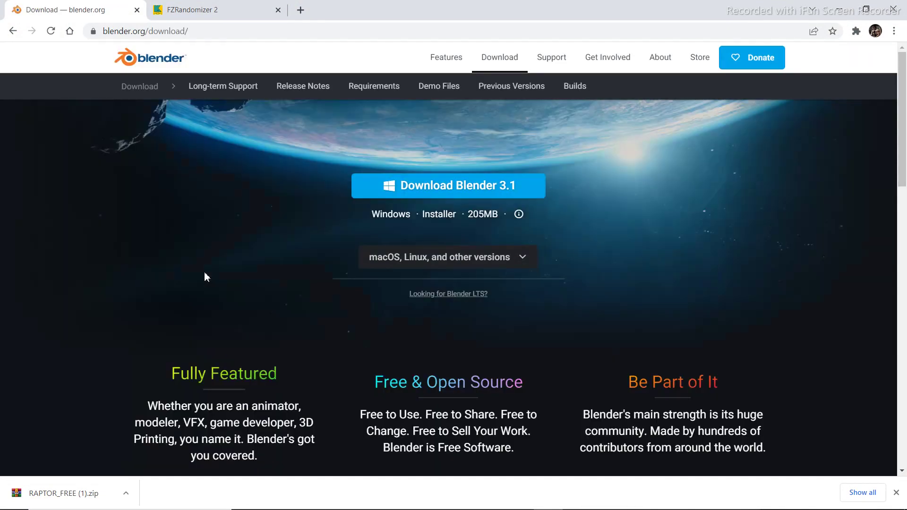
pyautogui.click(464, 264)
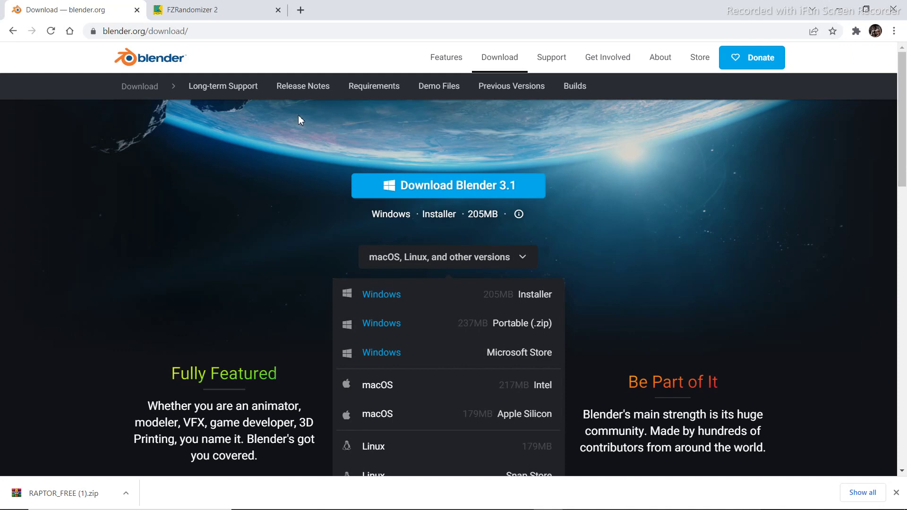
# View the FZRandomizer 2 Gumroad checkout, then minimize Chrome to reveal the desktop.
pyautogui.click(217, 14)
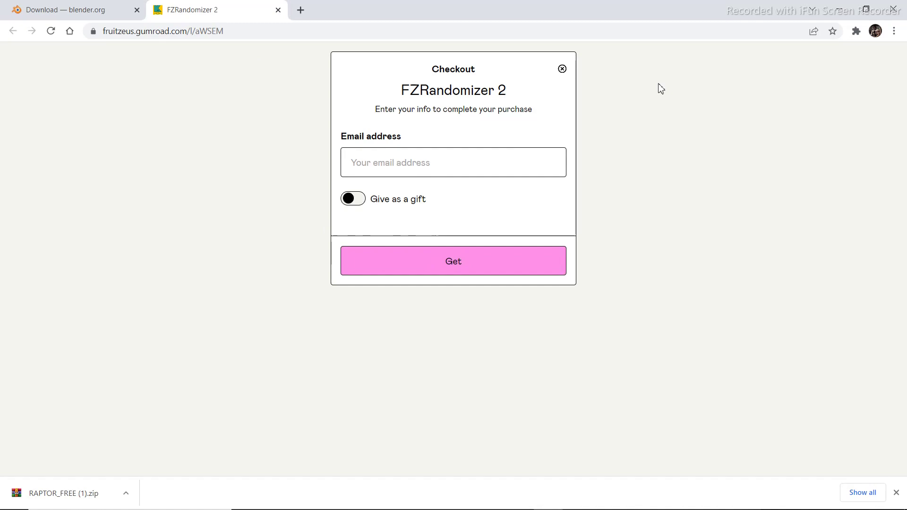
pyautogui.click(838, 11)
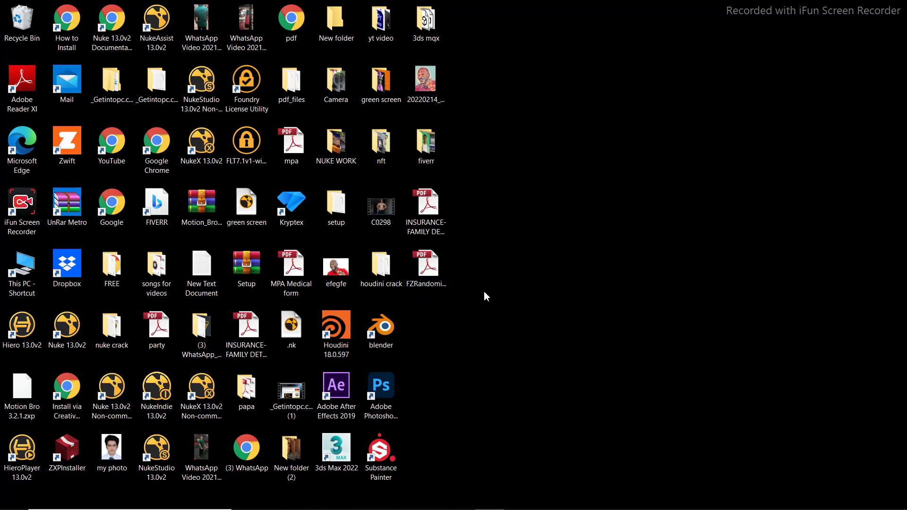
# Launch Blender, dismiss the splash screen and bring up Edit > Preferences.
pyautogui.doubleClick(387, 344)
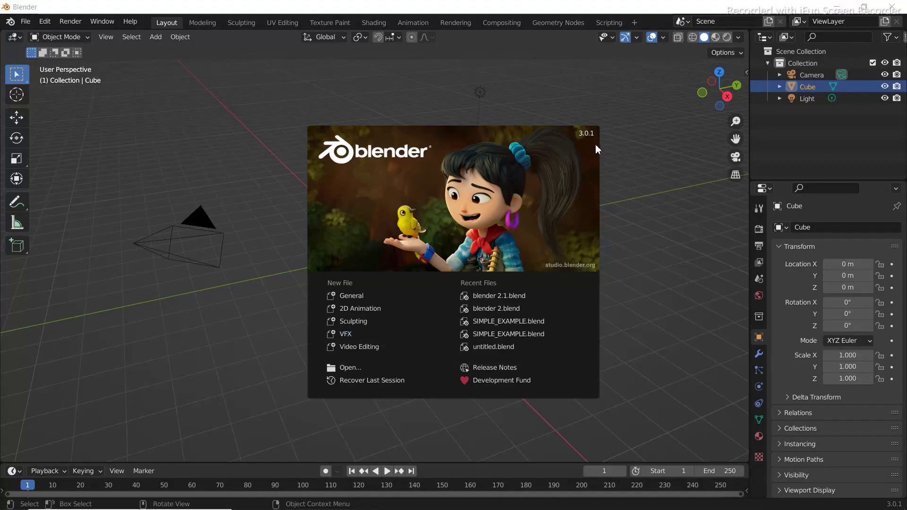
pyautogui.click(667, 210)
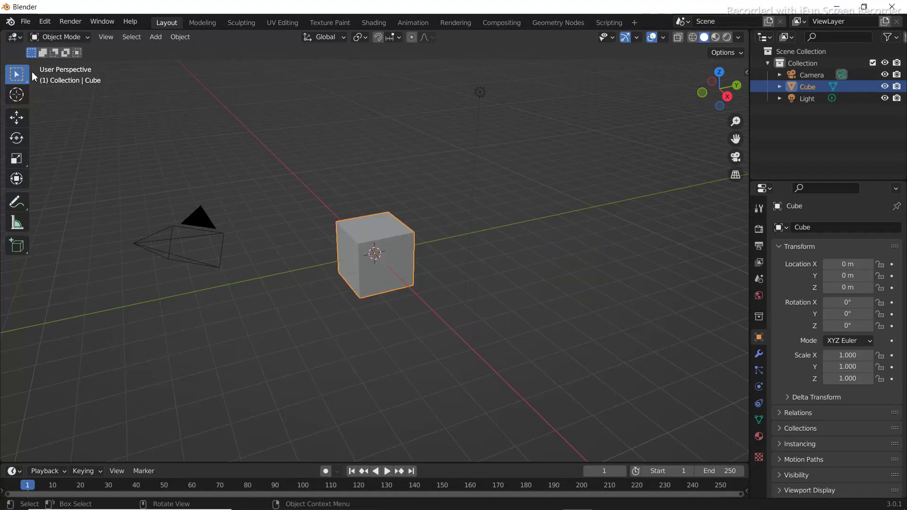
pyautogui.click(44, 25)
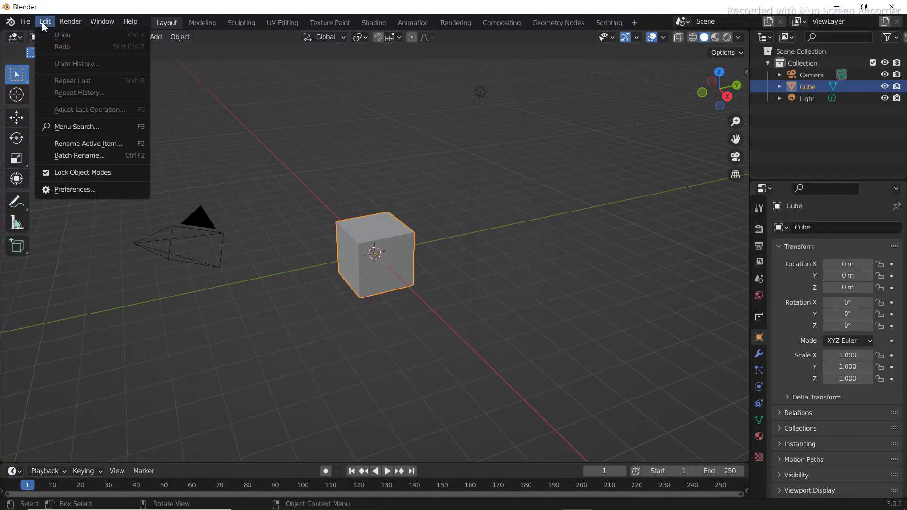
pyautogui.click(111, 189)
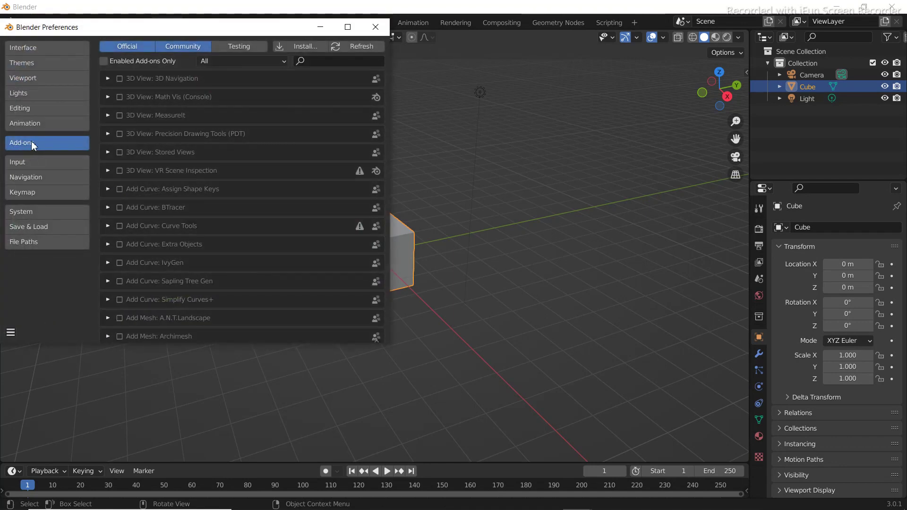
# Install FZRandomizerV2_2.py from the Desktop and enable it after filtering add-ons by 'fz'.
pyautogui.click(302, 48)
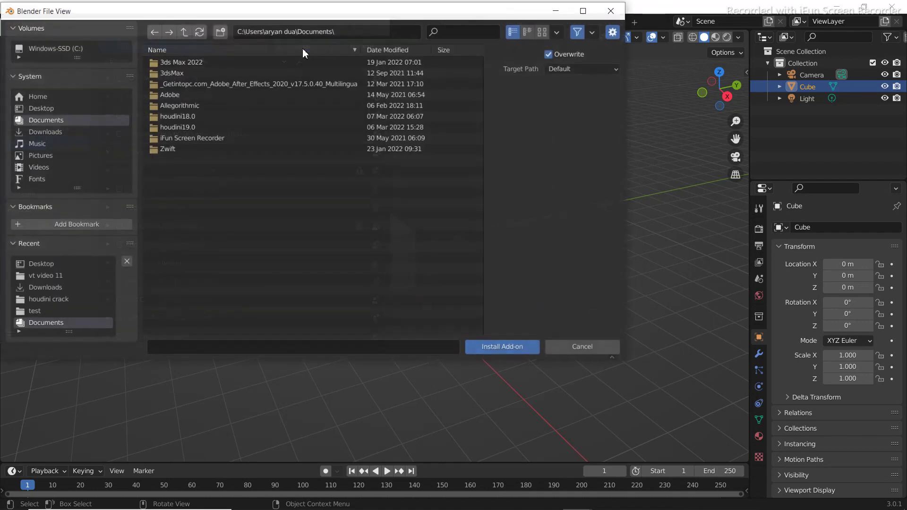
pyautogui.click(45, 112)
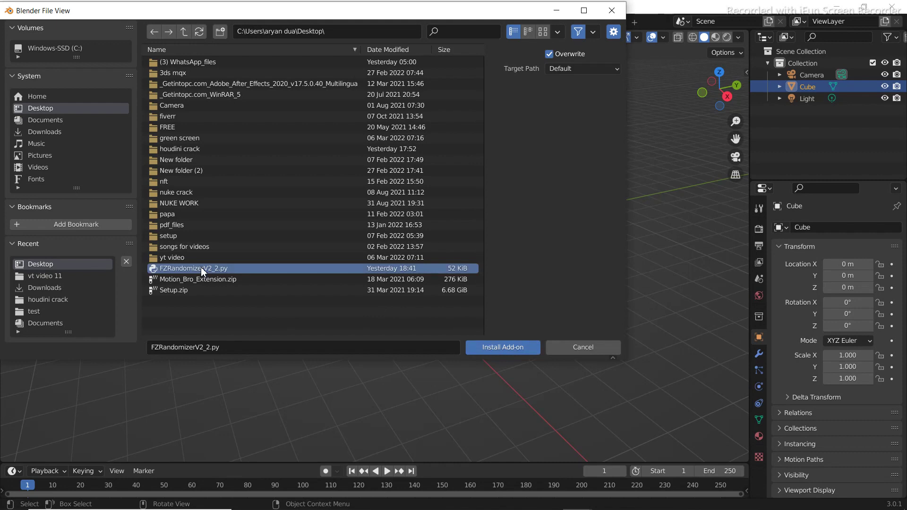
pyautogui.doubleClick(256, 268)
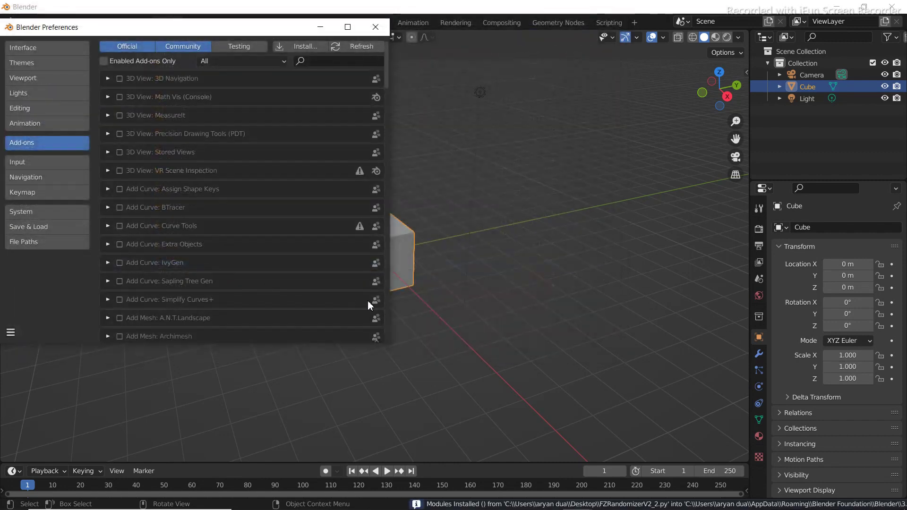
pyautogui.click(336, 61)
pyautogui.write('f')
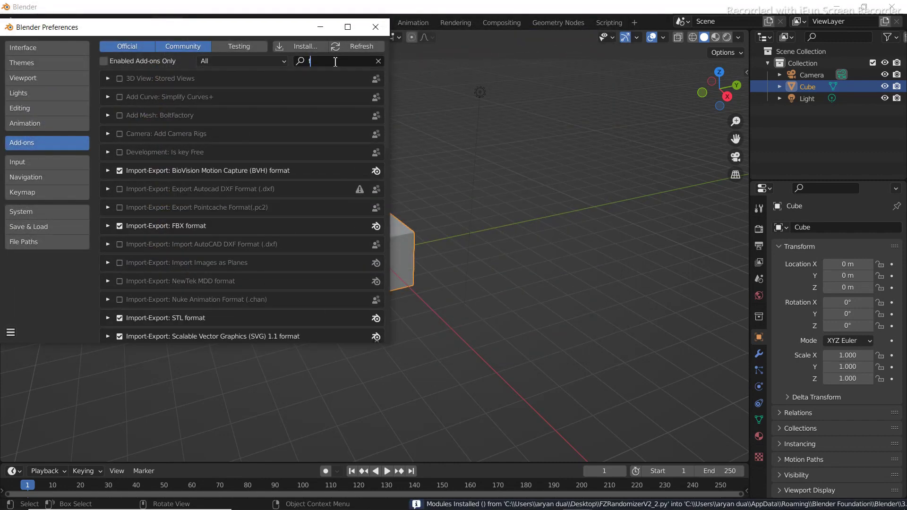
pyautogui.write('fz')
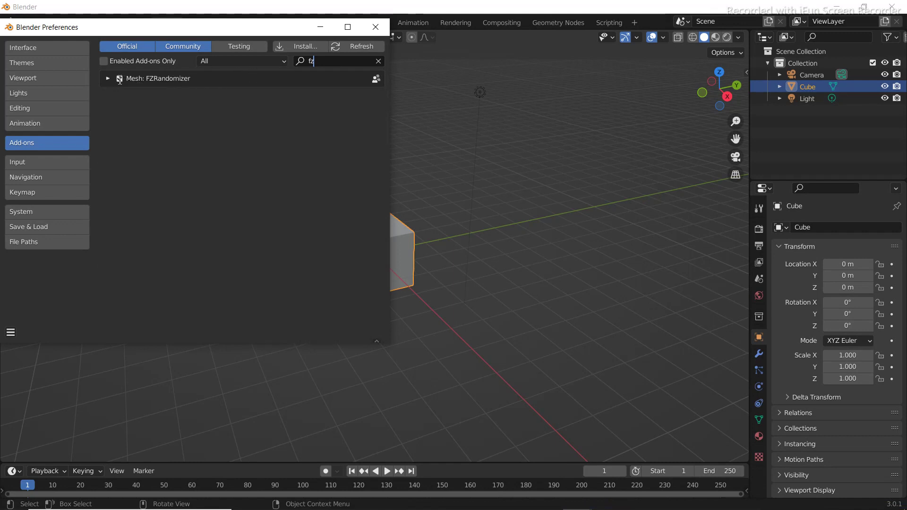
pyautogui.click(119, 78)
pyautogui.click(568, 146)
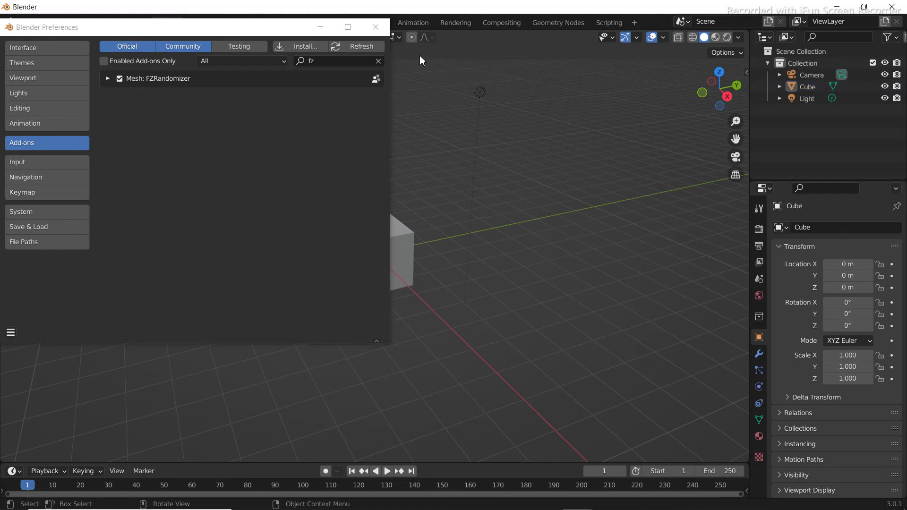
# Close Preferences, orbit around the character and show its Object Data FZRandomizer panel.
pyautogui.click(381, 33)
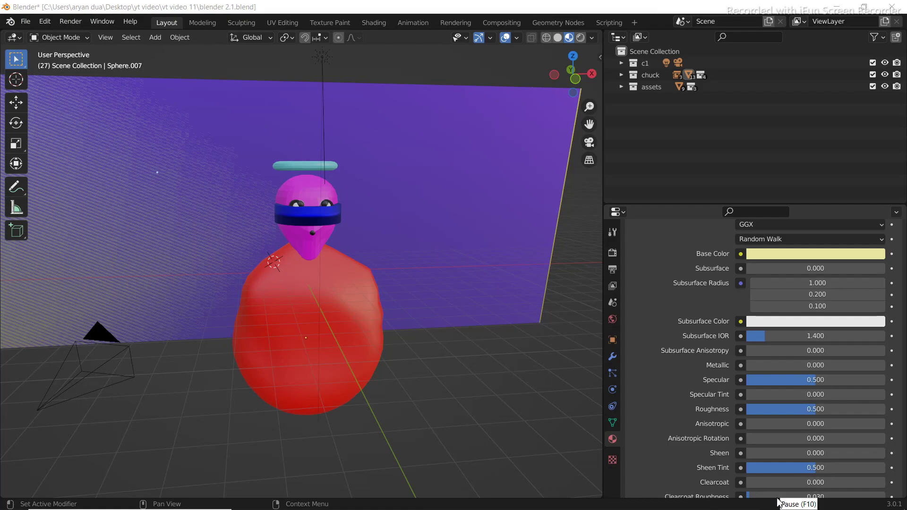
pyautogui.moveTo(274, 263)
pyautogui.mouseDown(button='middle')
pyautogui.moveTo(347, 270)
pyautogui.moveTo(405, 291)
pyautogui.mouseUp(button='middle')
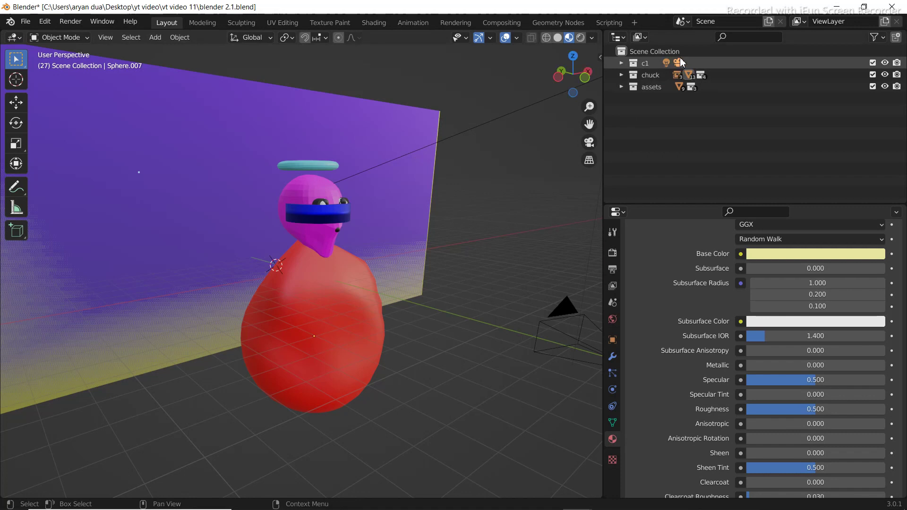
pyautogui.scroll(-2, 656, 343)
pyautogui.scroll(-3, 669, 353)
pyautogui.scroll(-3, 669, 354)
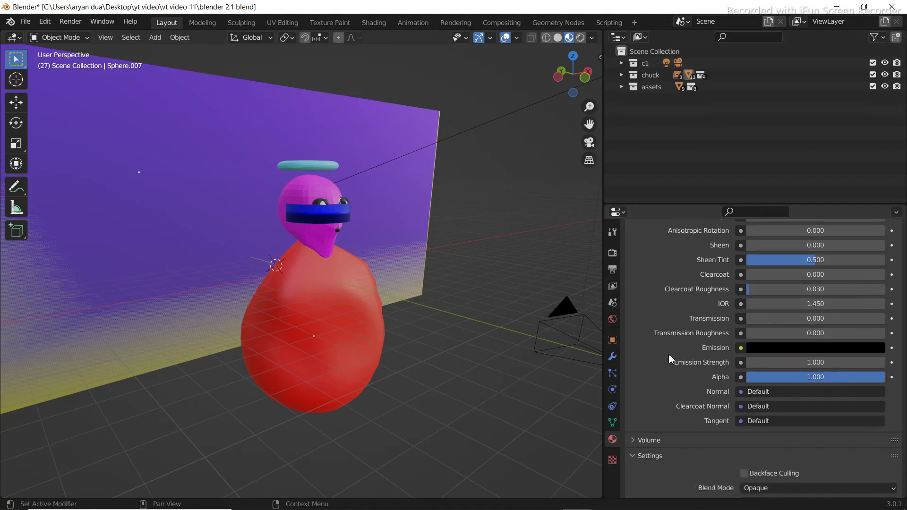
pyautogui.scroll(-2, 669, 353)
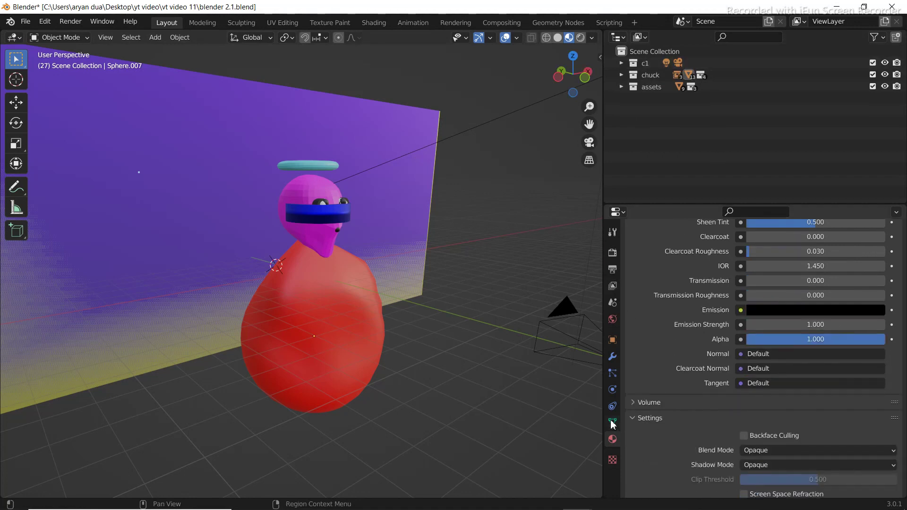
pyautogui.click(612, 422)
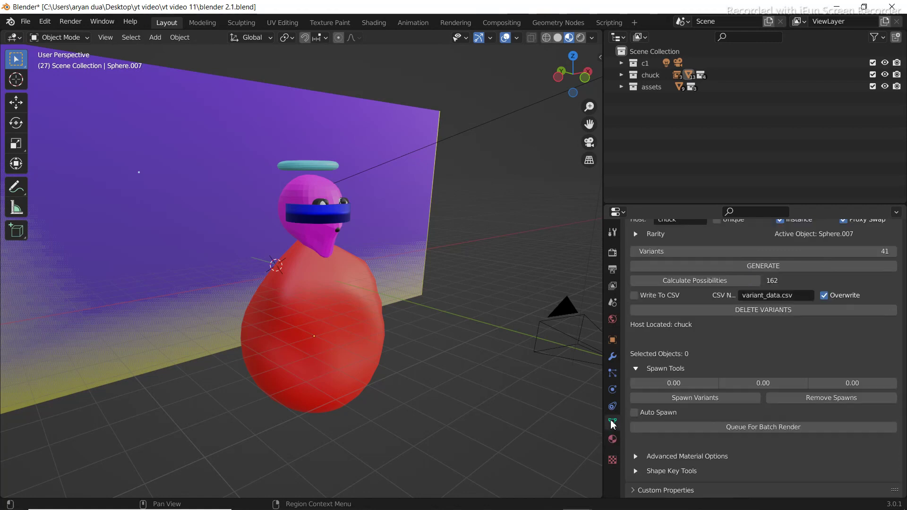
pyautogui.scroll(2, 764, 424)
pyautogui.scroll(2, 764, 425)
pyautogui.scroll(2, 649, 376)
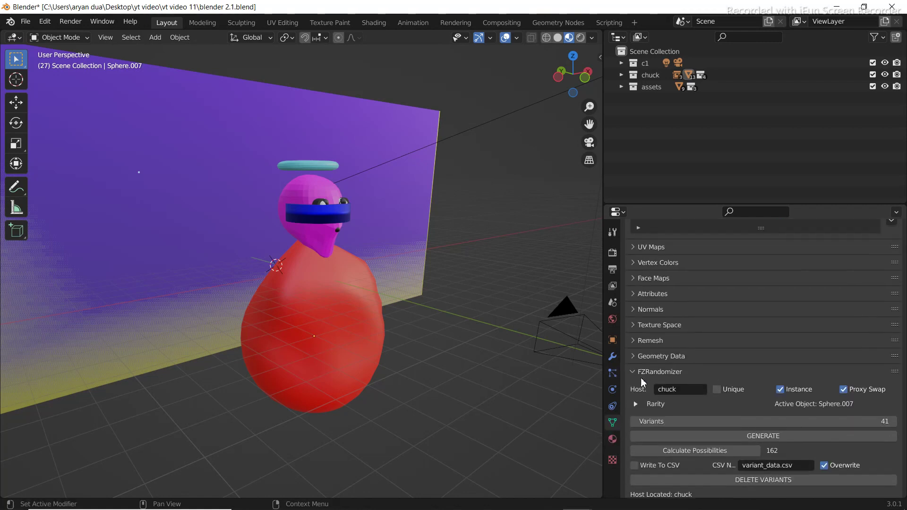
pyautogui.scroll(-1, 648, 373)
pyautogui.scroll(-1, 712, 369)
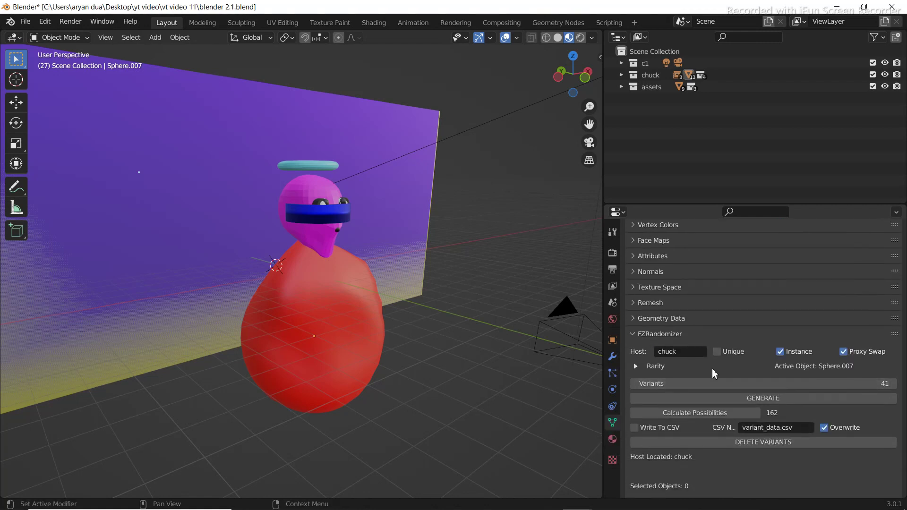
pyautogui.scroll(-2, 748, 402)
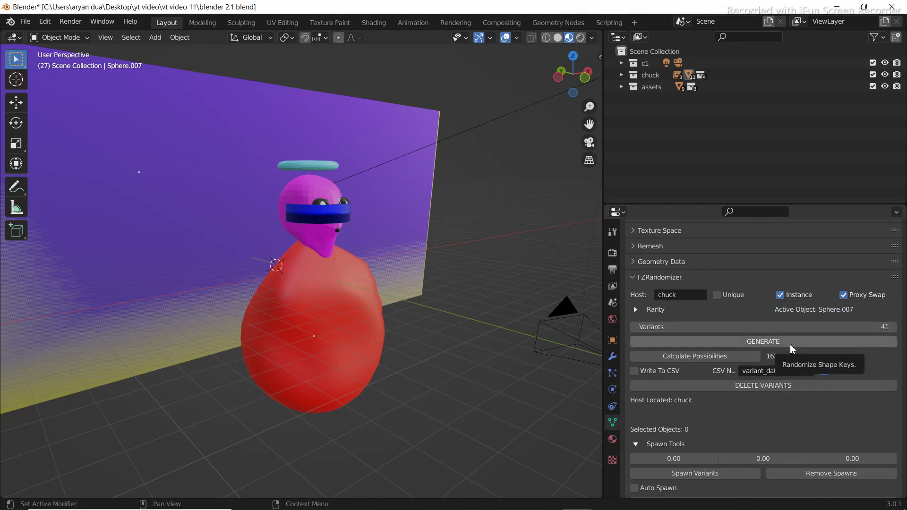
pyautogui.scroll(5, 792, 349)
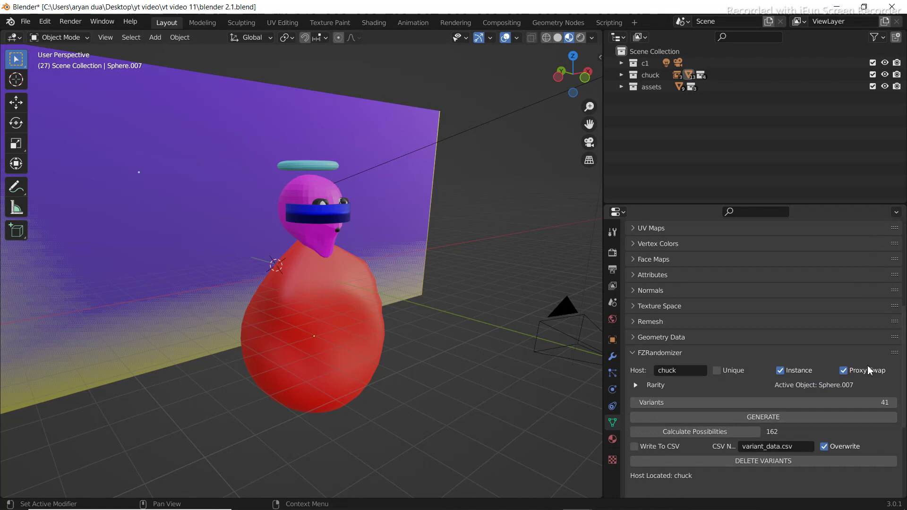
pyautogui.scroll(5, 773, 284)
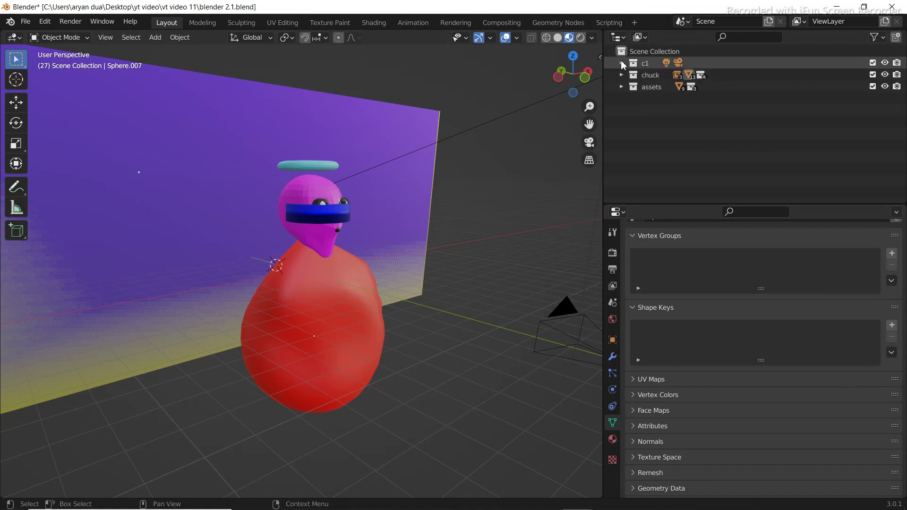
pyautogui.click(647, 65)
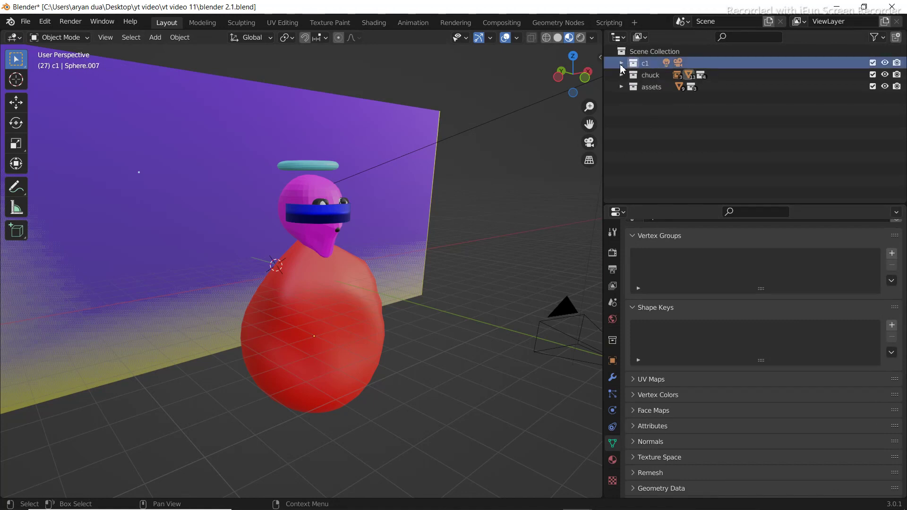
pyautogui.click(622, 64)
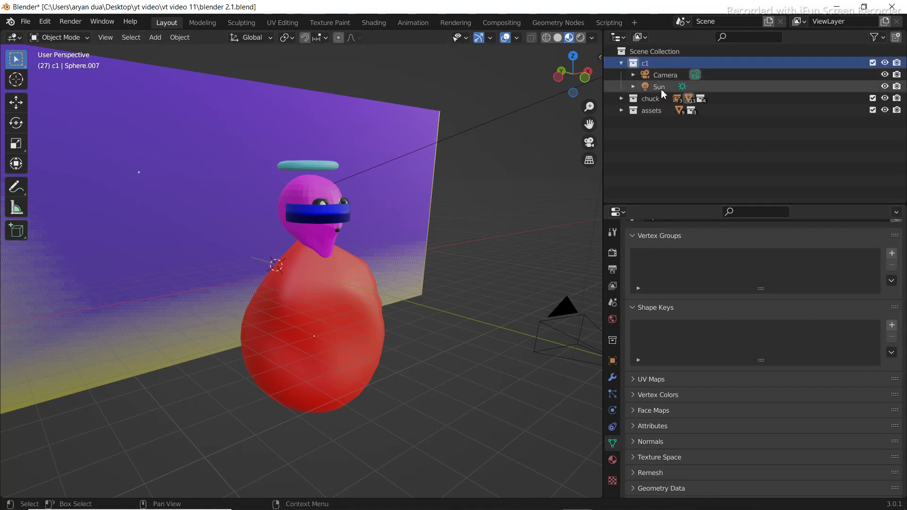
pyautogui.click(623, 63)
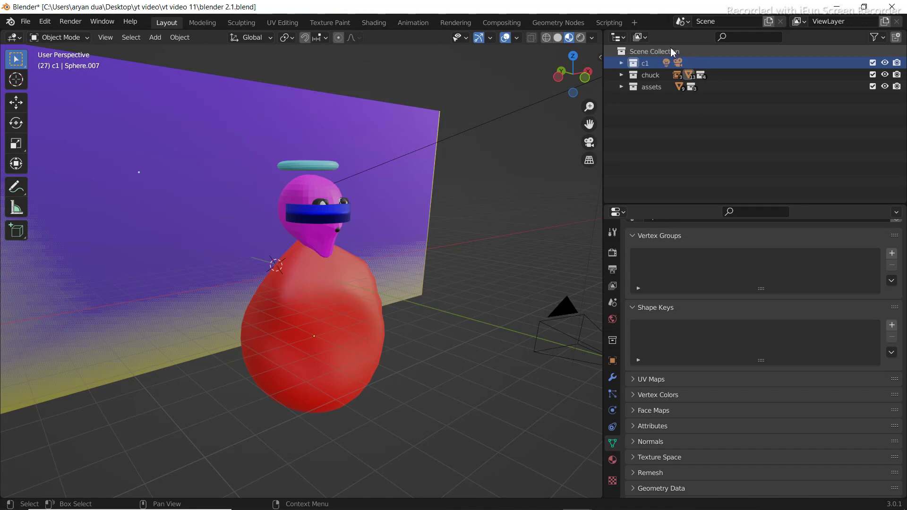
pyautogui.click(671, 79)
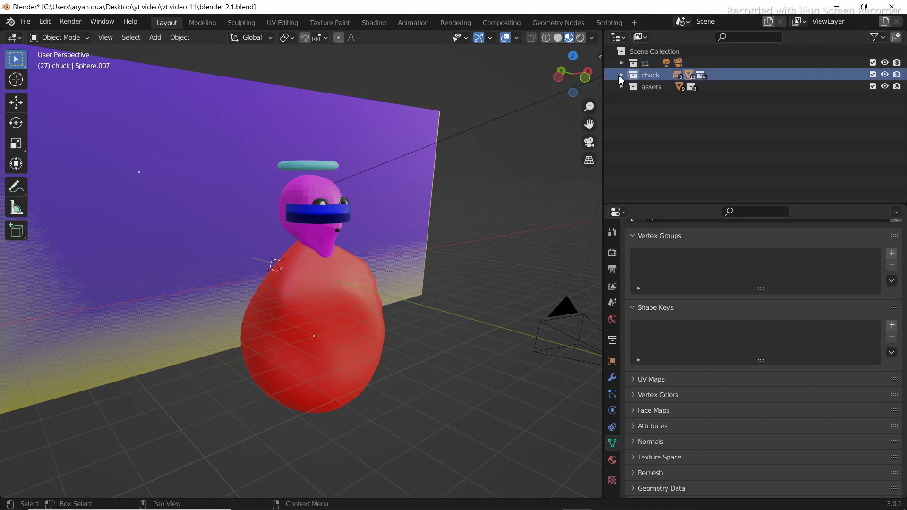
pyautogui.click(621, 75)
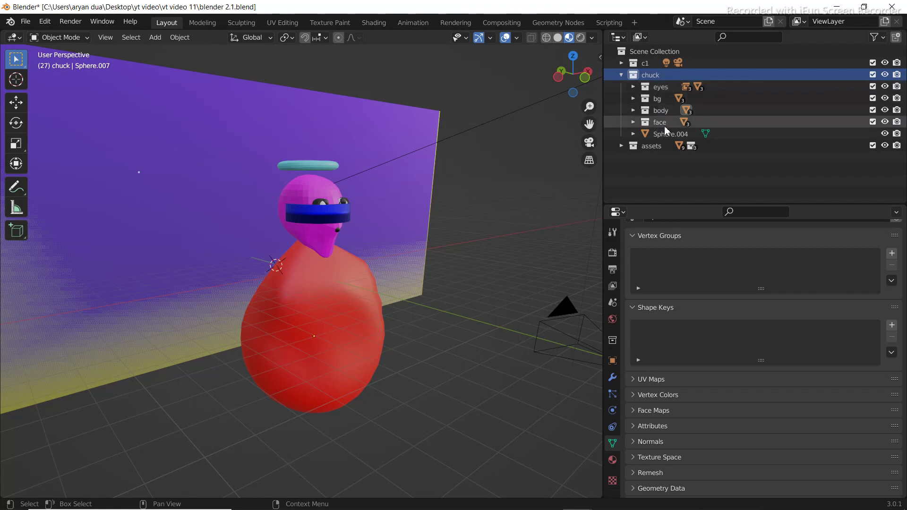
pyautogui.click(661, 123)
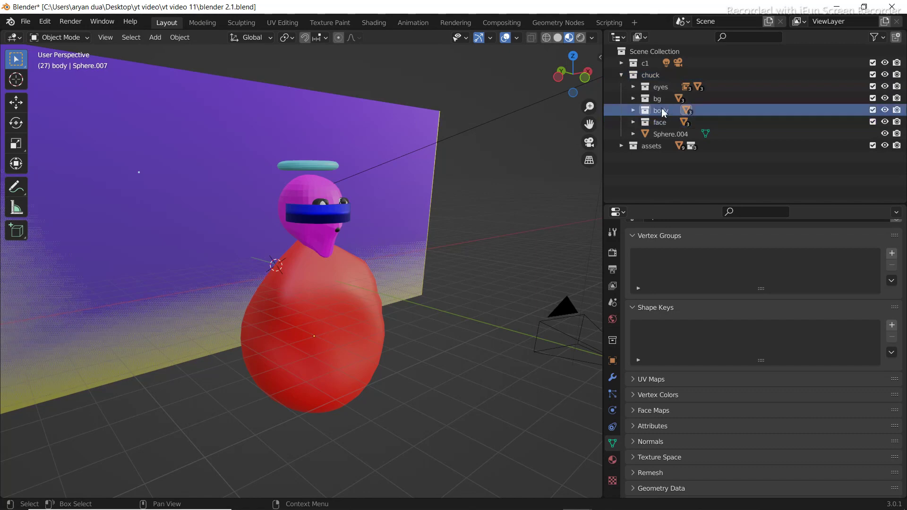
pyautogui.click(664, 102)
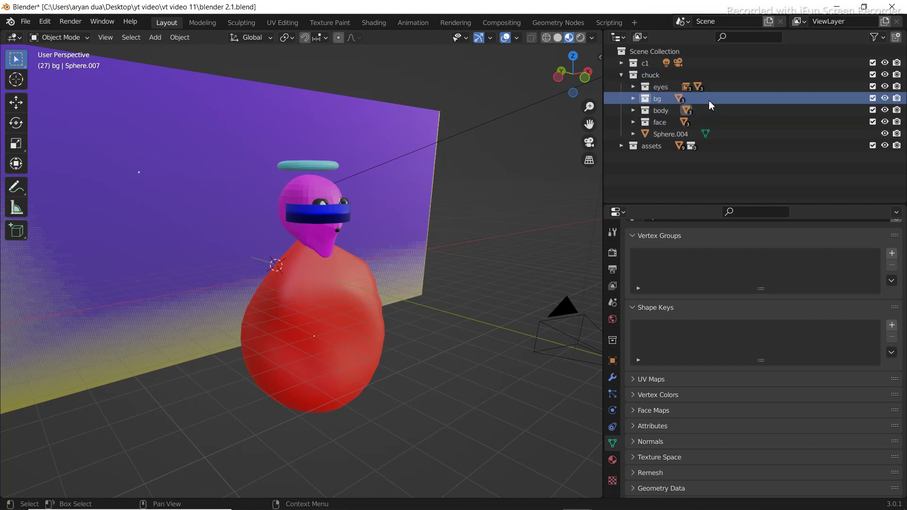
pyautogui.click(709, 111)
pyautogui.click(664, 135)
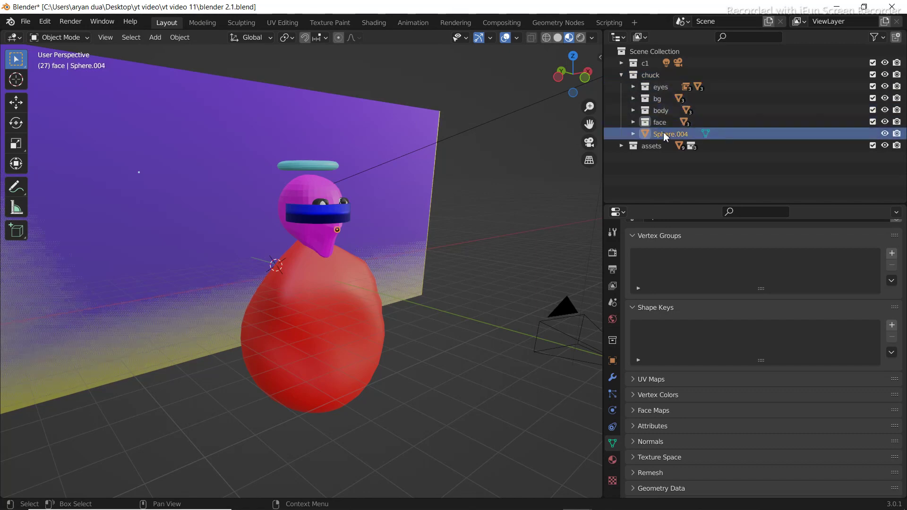
pyautogui.click(664, 122)
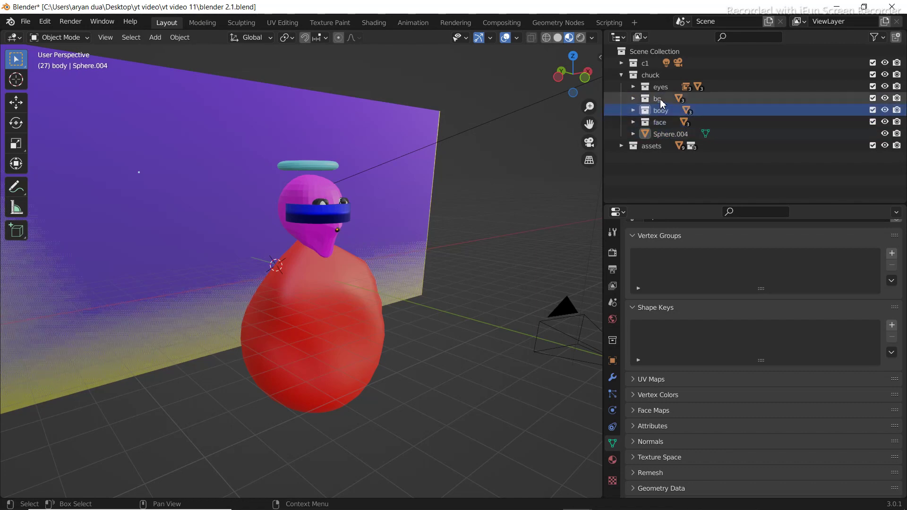
pyautogui.click(659, 99)
pyautogui.click(658, 87)
pyautogui.click(655, 86)
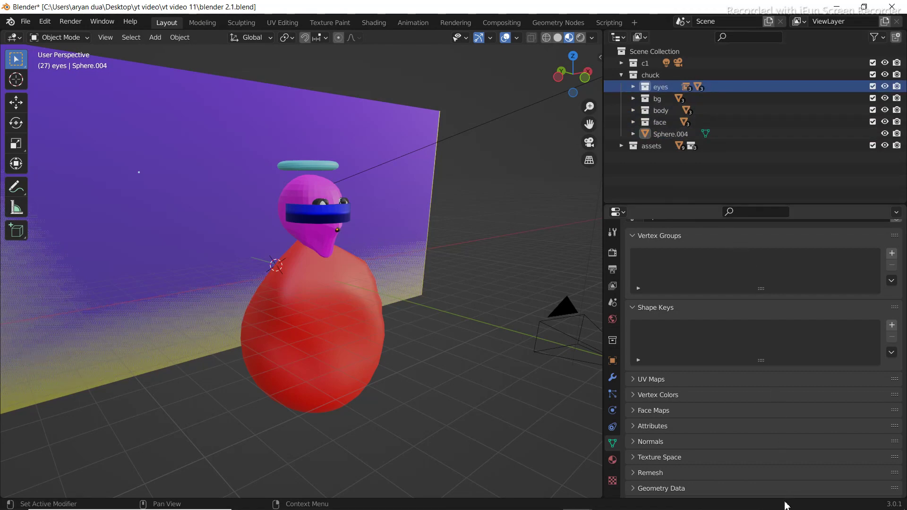
pyautogui.click(634, 87)
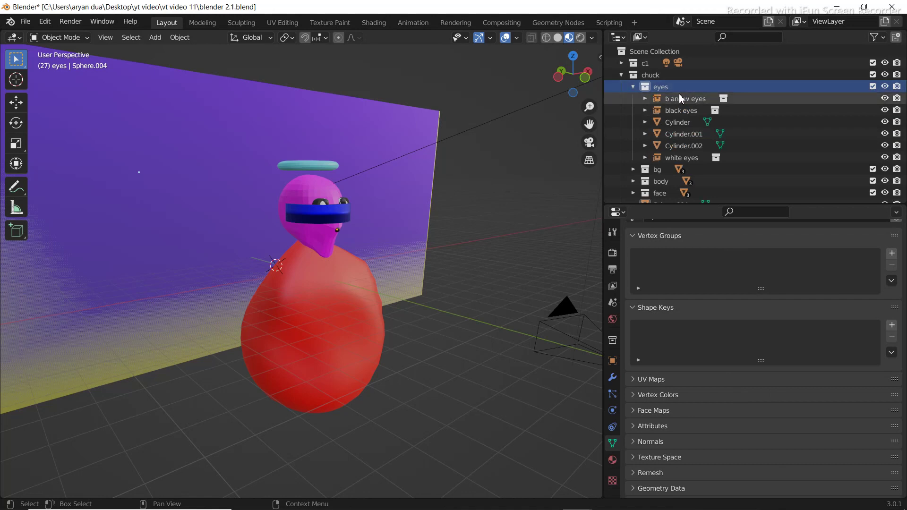
pyautogui.click(885, 99)
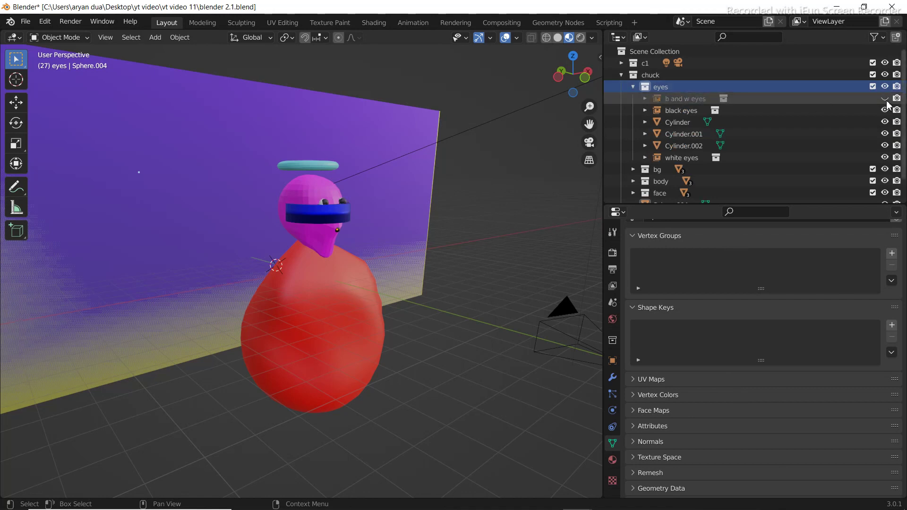
pyautogui.click(884, 99)
pyautogui.click(885, 121)
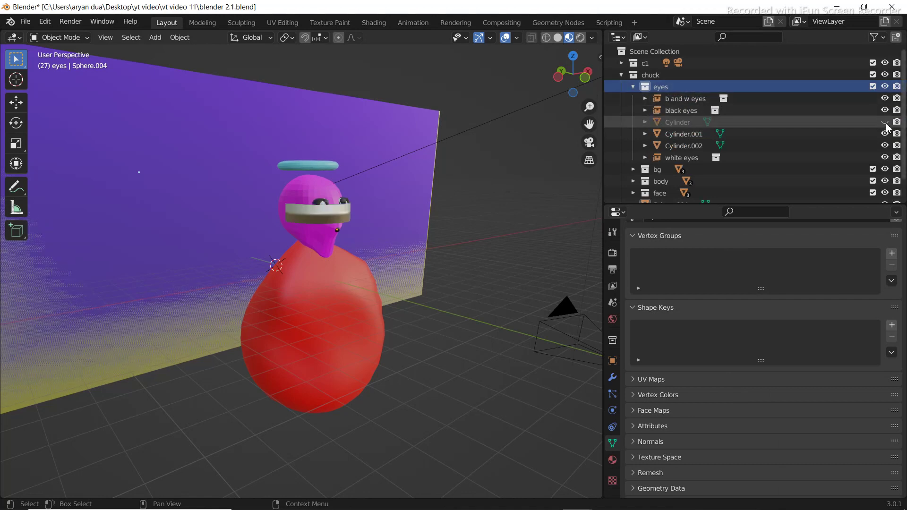
pyautogui.click(885, 134)
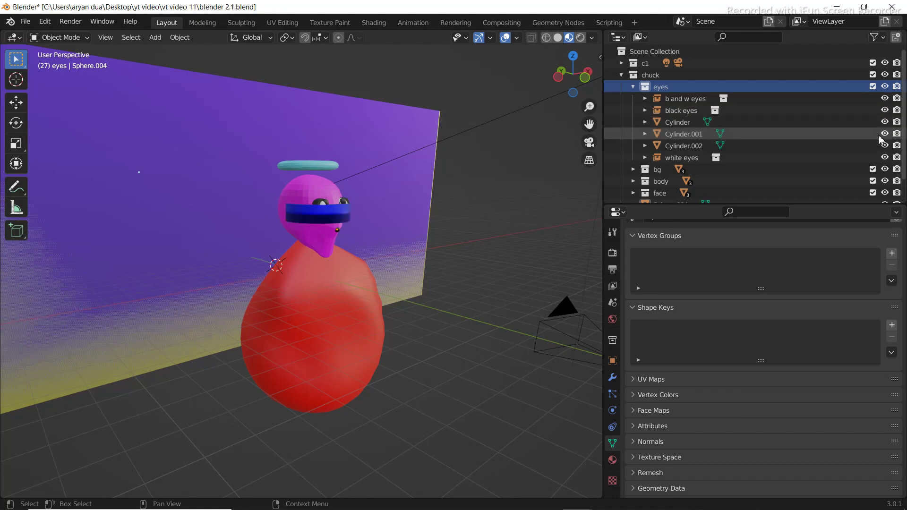
pyautogui.click(634, 169)
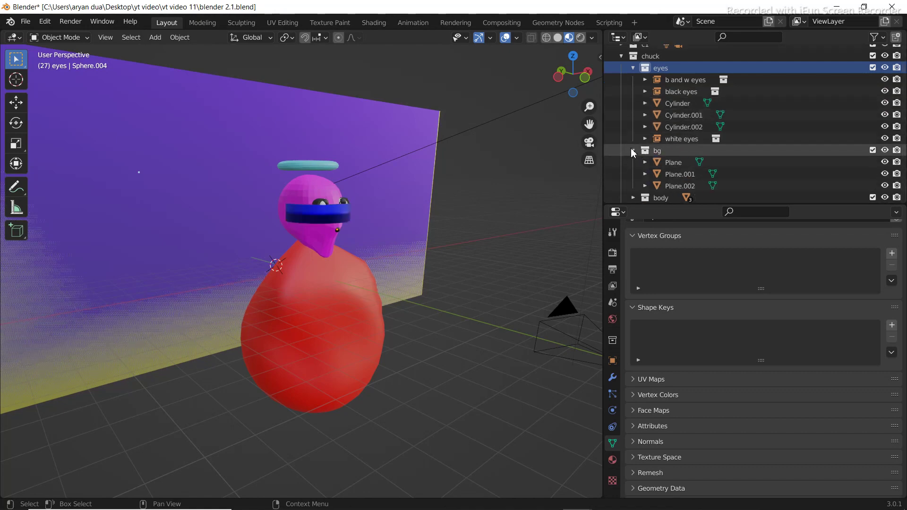
pyautogui.scroll(-2, 633, 152)
pyautogui.click(633, 156)
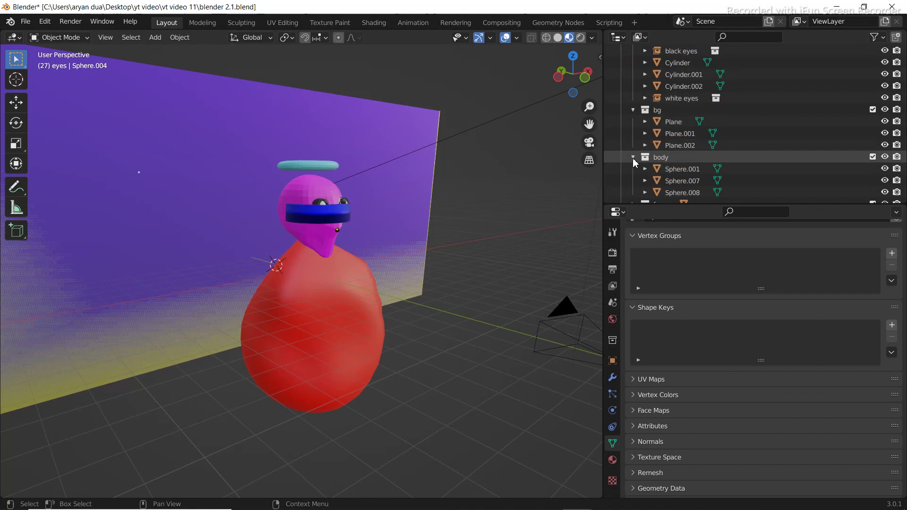
pyautogui.scroll(-2, 667, 136)
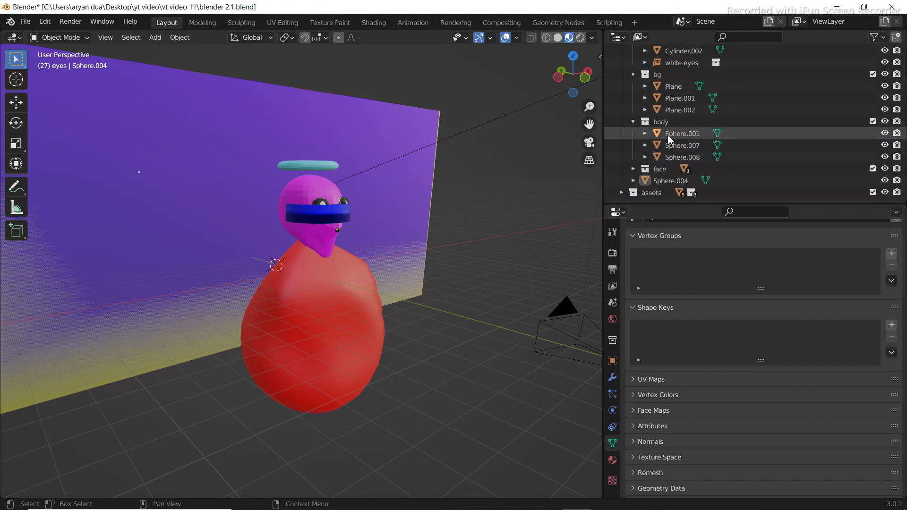
pyautogui.click(634, 169)
pyautogui.scroll(-2, 690, 167)
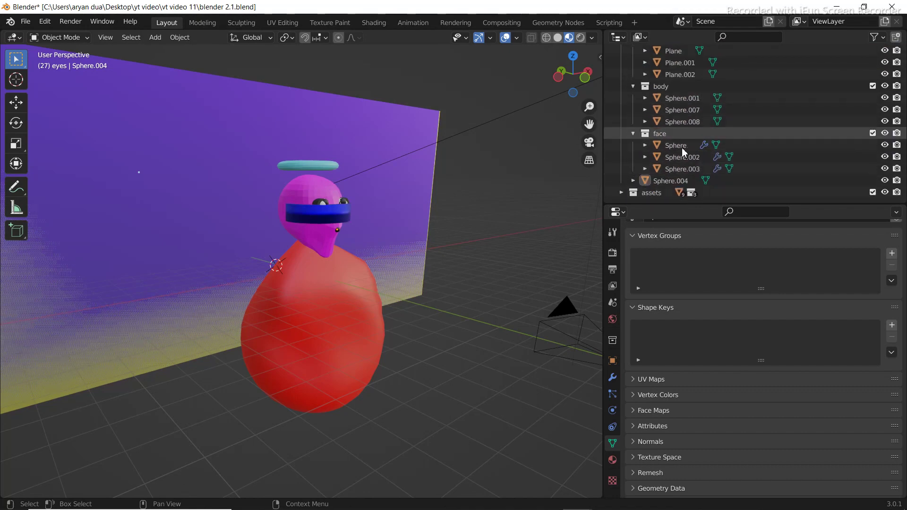
pyautogui.click(634, 133)
pyautogui.scroll(1, 642, 126)
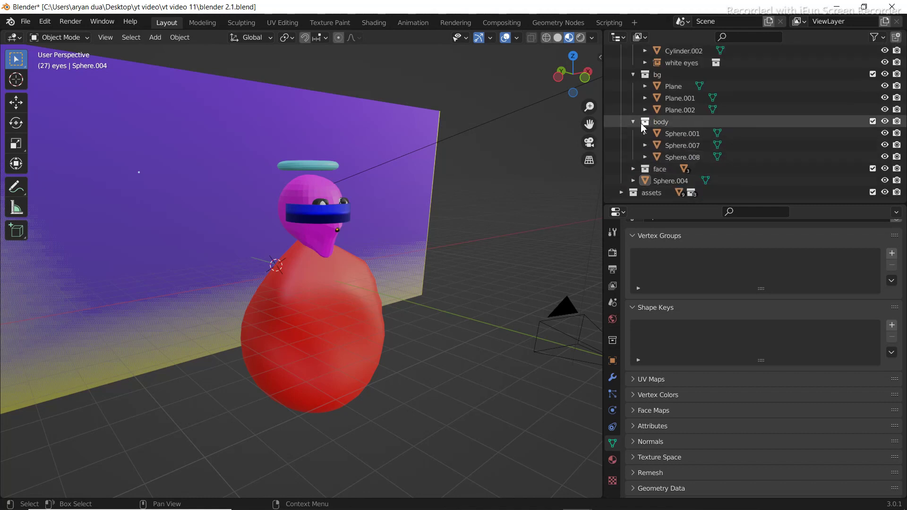
pyautogui.click(634, 122)
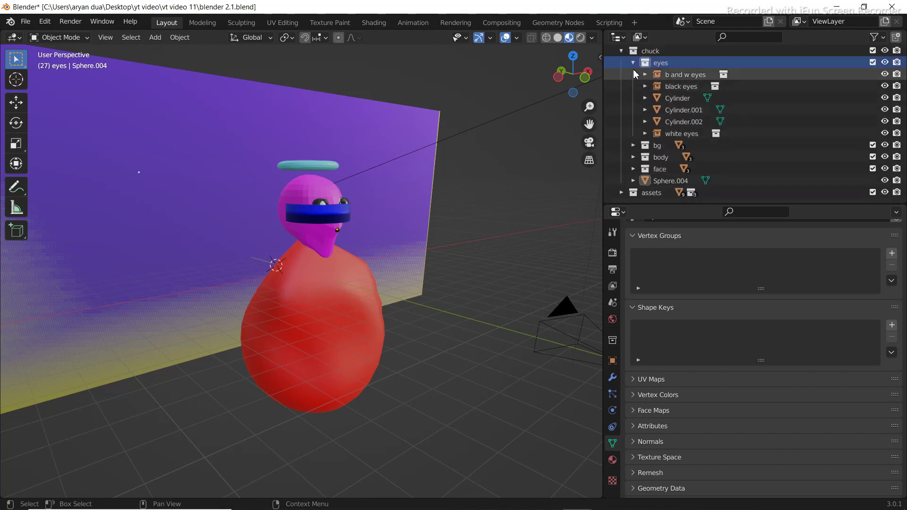
pyautogui.click(633, 63)
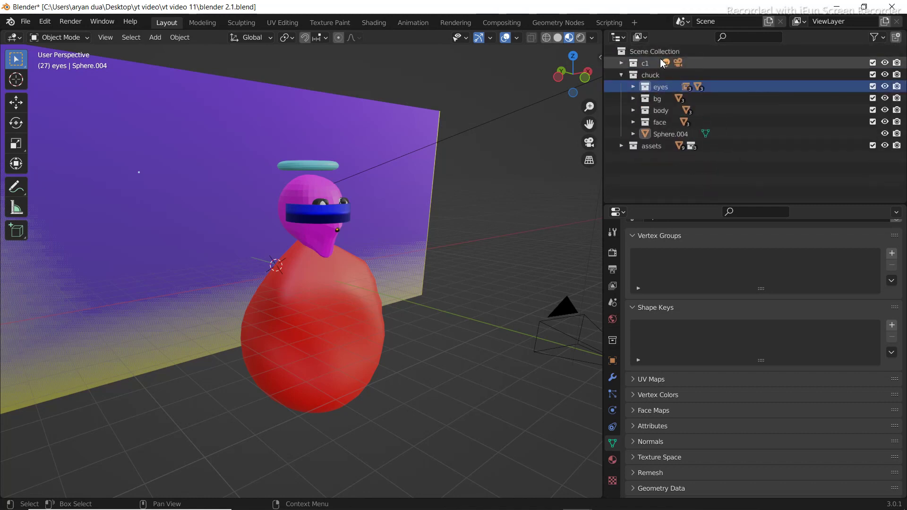
pyautogui.click(634, 87)
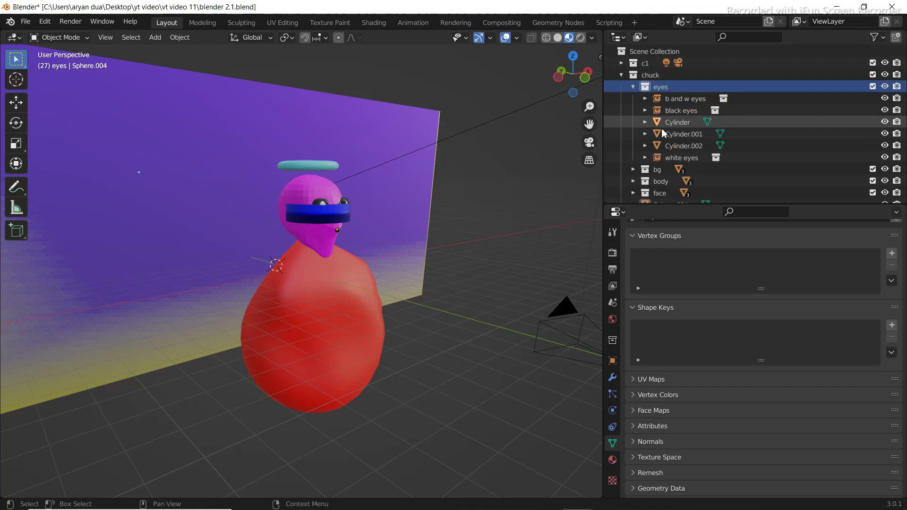
pyautogui.click(622, 74)
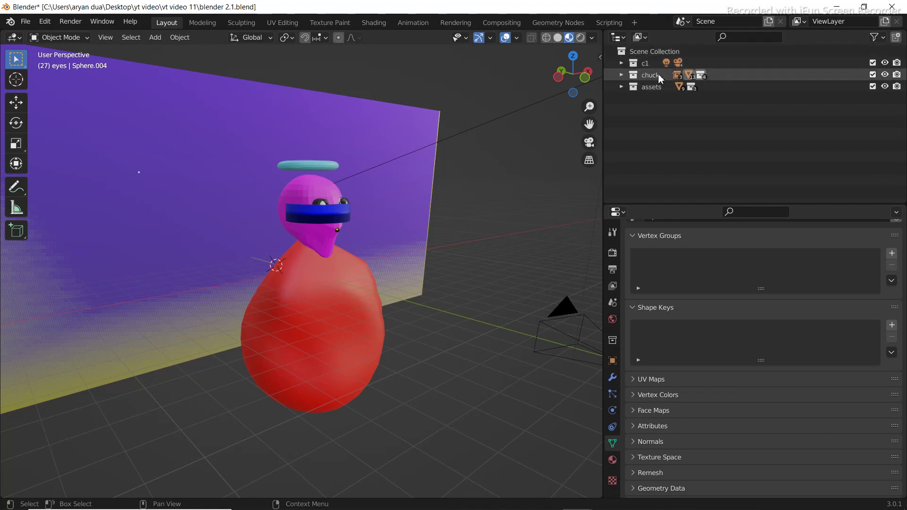
pyautogui.click(622, 75)
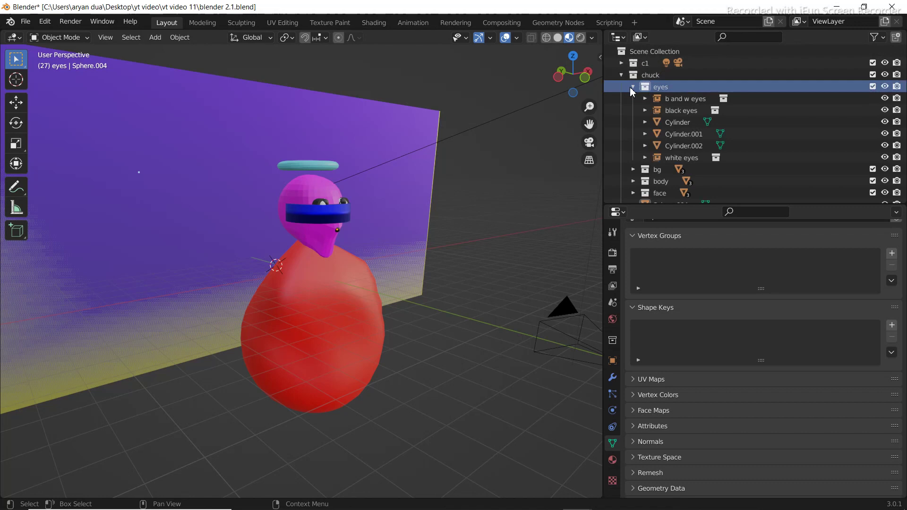
pyautogui.click(633, 86)
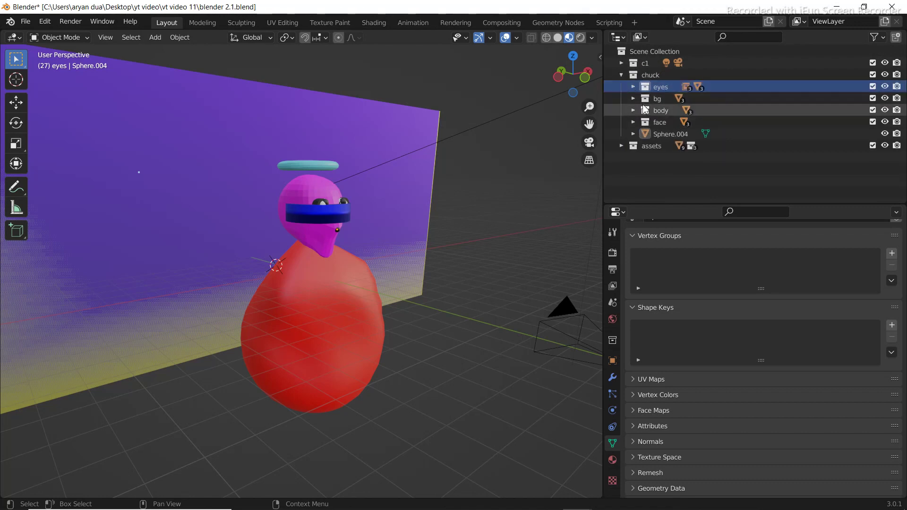
pyautogui.click(633, 87)
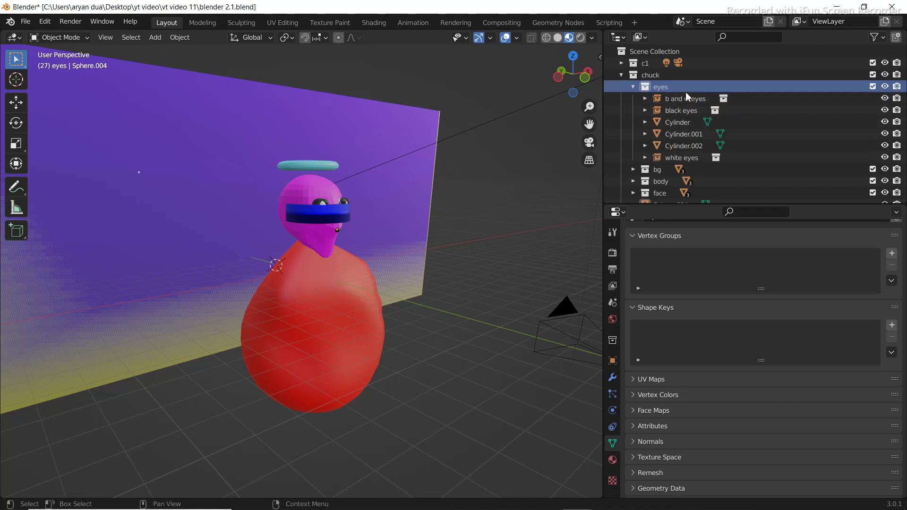
pyautogui.click(622, 76)
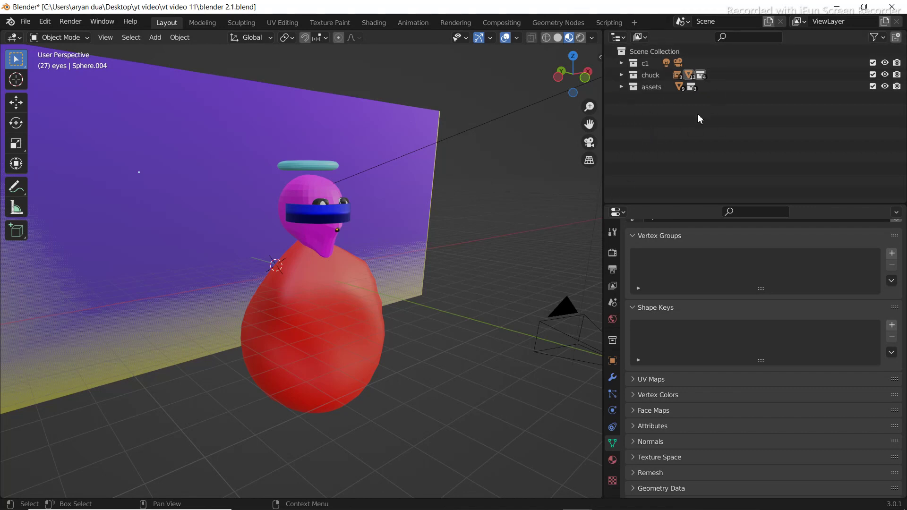
pyautogui.scroll(-2, 755, 395)
pyautogui.scroll(-2, 755, 395)
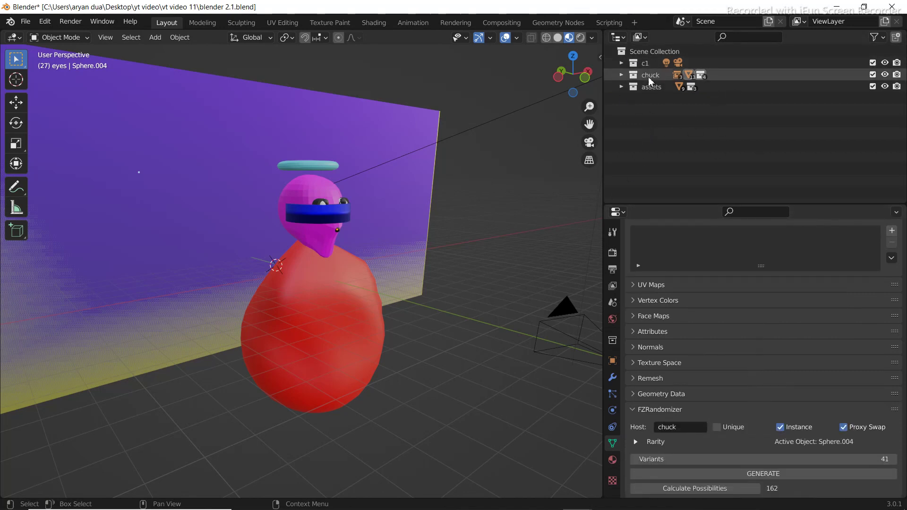
pyautogui.click(621, 75)
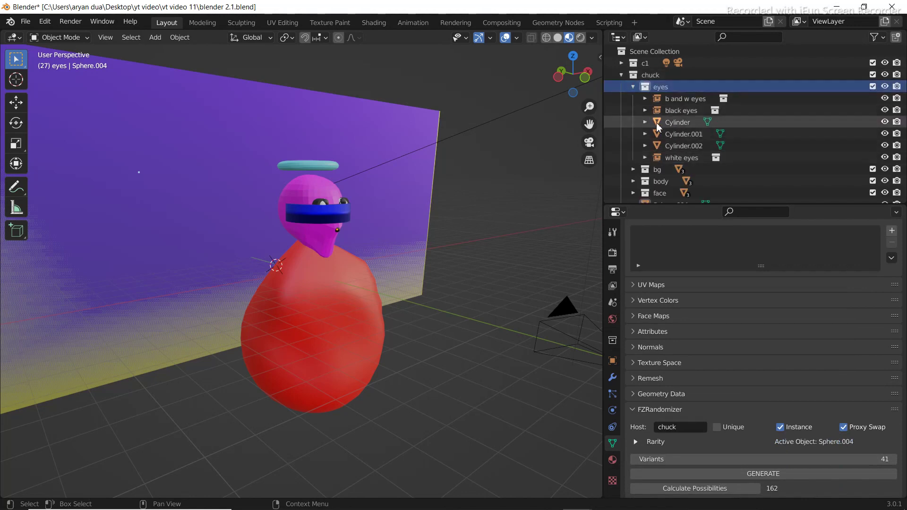
pyautogui.click(633, 87)
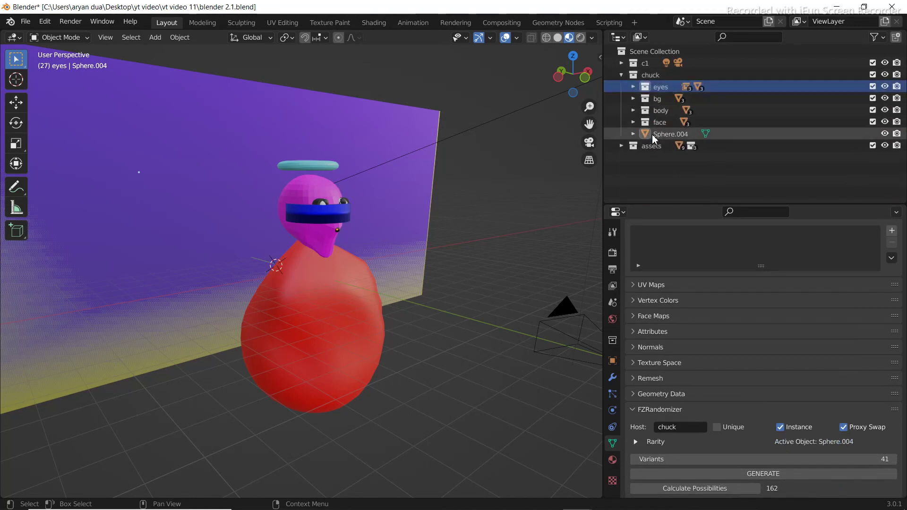
pyautogui.scroll(-2, 706, 381)
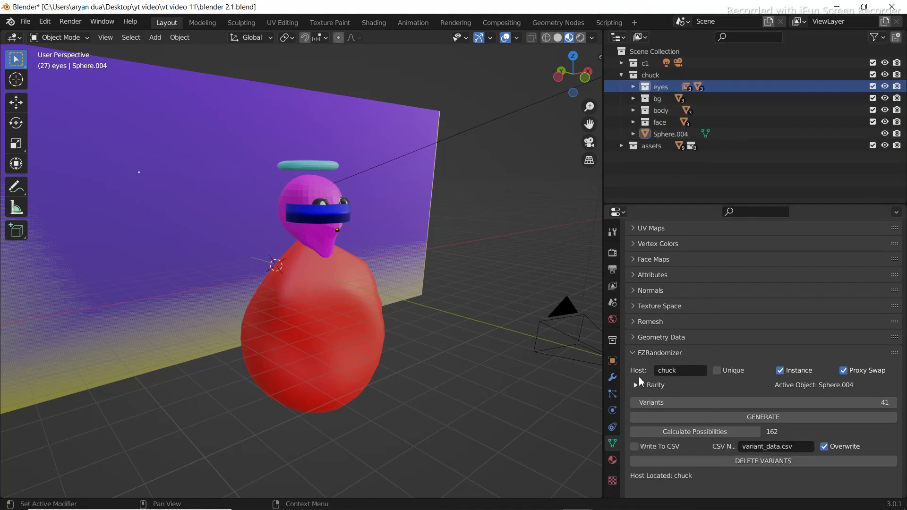
pyautogui.click(684, 370)
pyautogui.press('BackSpace')
pyautogui.write('assets')
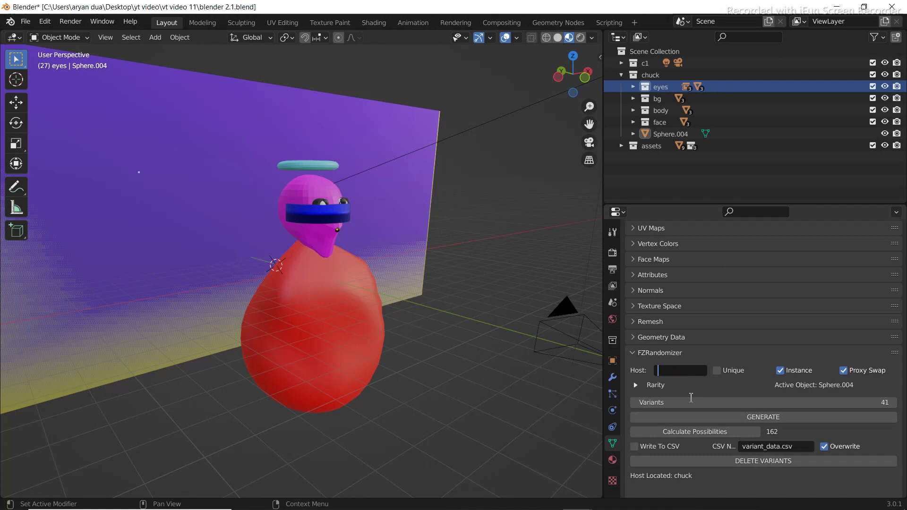
pyautogui.write('chuck')
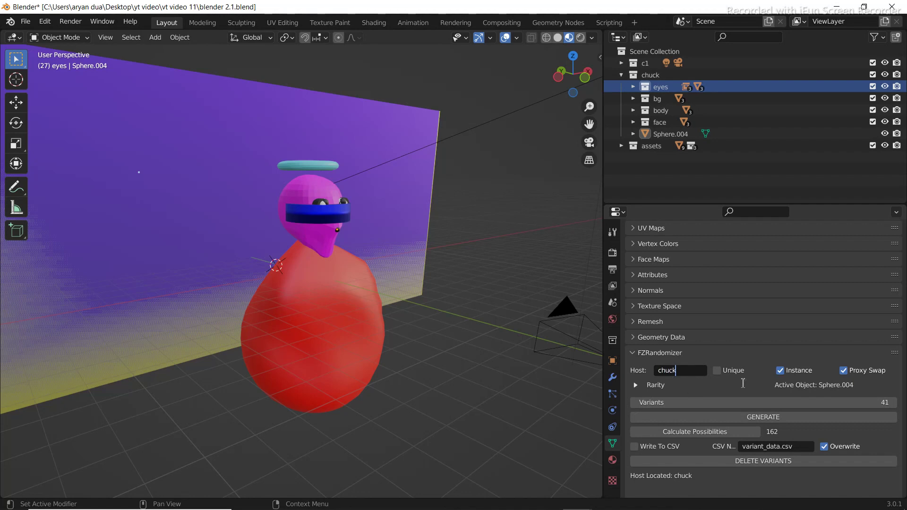
pyautogui.press('Return')
pyautogui.scroll(-2, 786, 371)
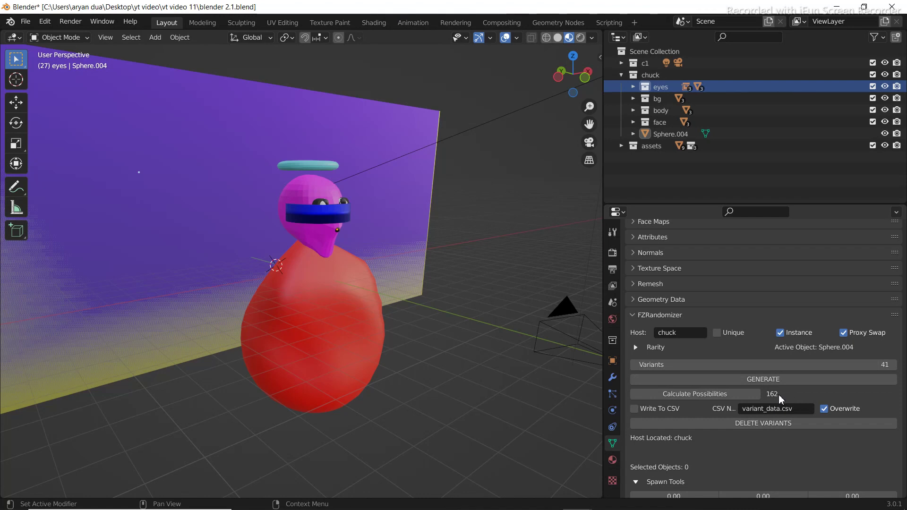
pyautogui.scroll(1, 775, 392)
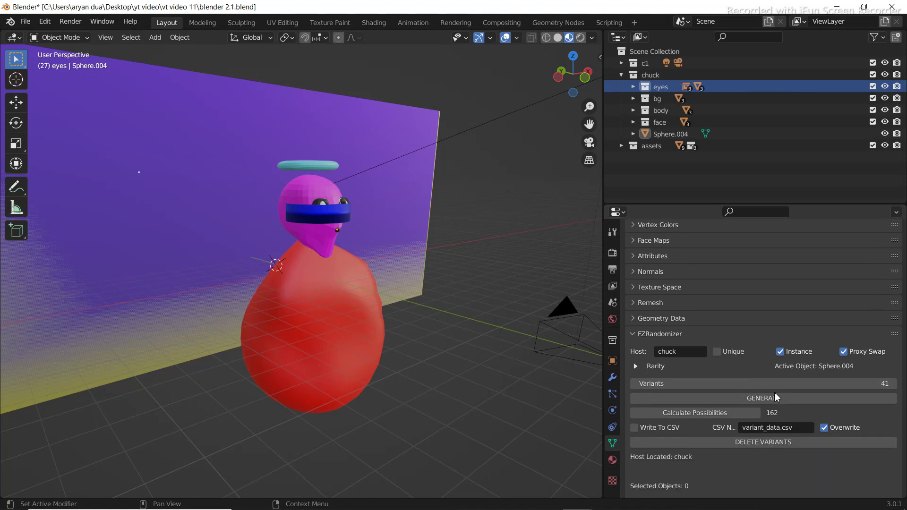
pyautogui.scroll(-2, 775, 392)
pyautogui.scroll(3, 771, 284)
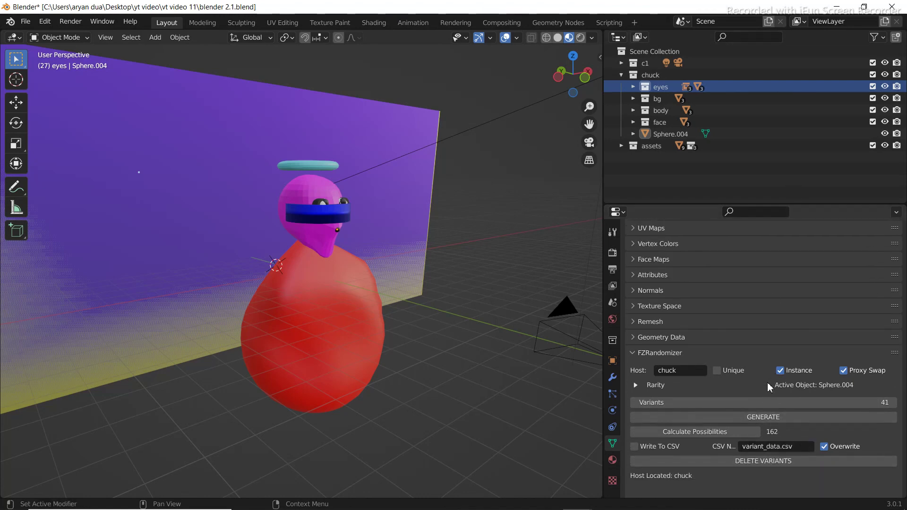
pyautogui.scroll(3, 762, 354)
pyautogui.scroll(5, 759, 377)
pyautogui.scroll(2, 744, 365)
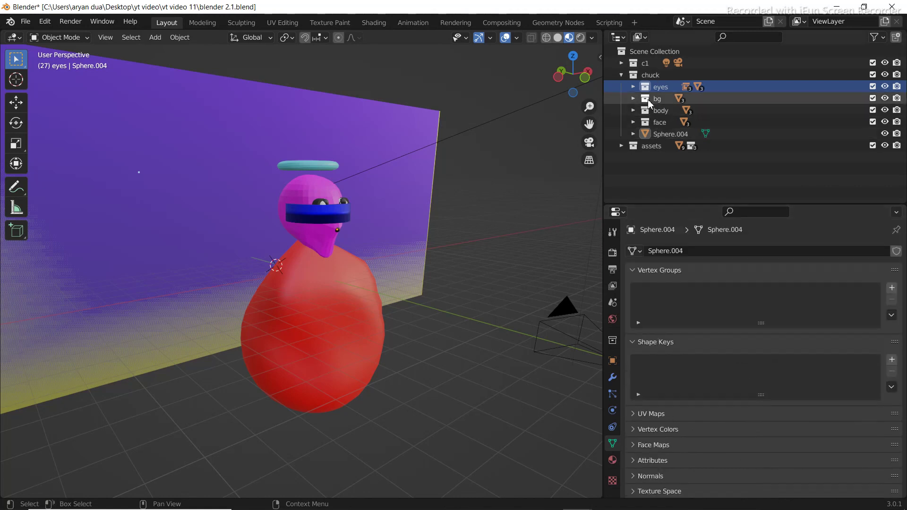
pyautogui.click(634, 99)
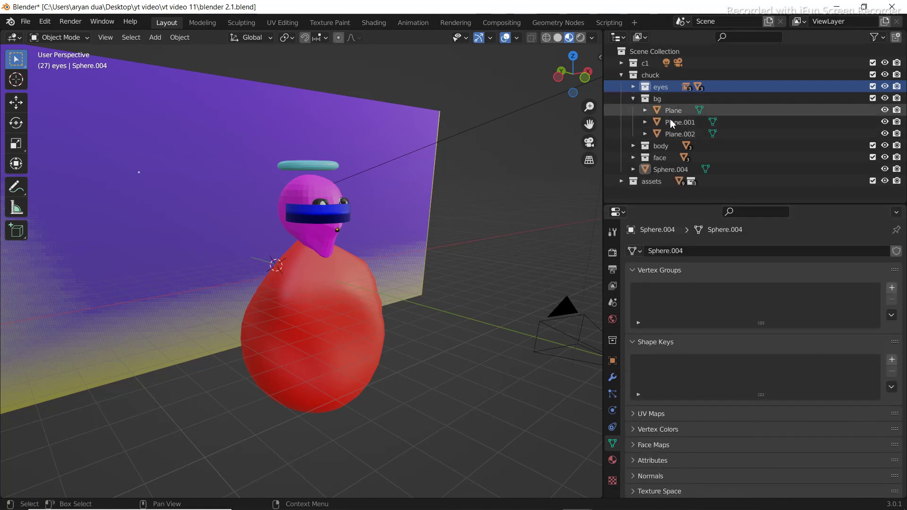
pyautogui.click(634, 99)
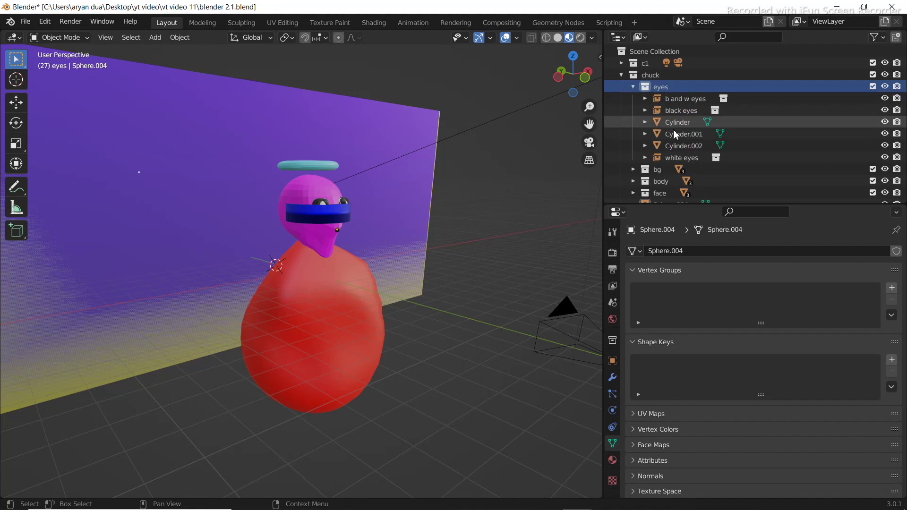
pyautogui.click(632, 86)
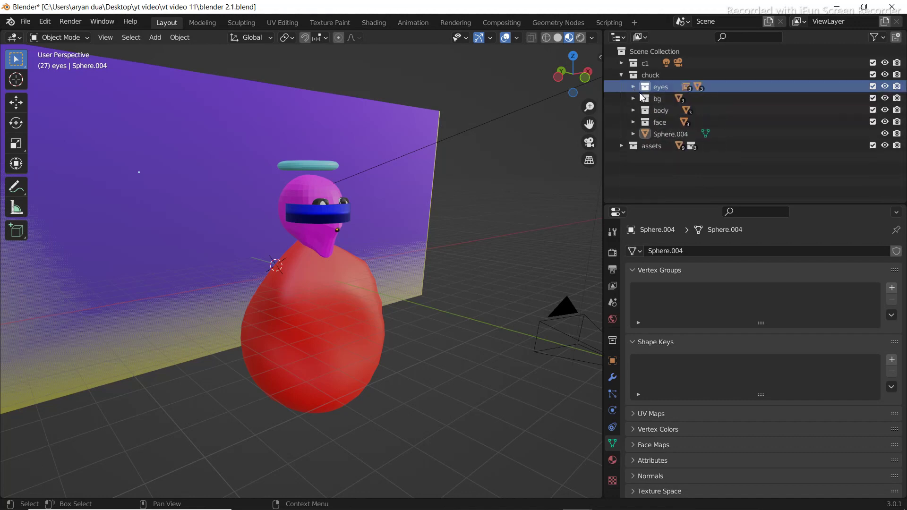
pyautogui.click(634, 99)
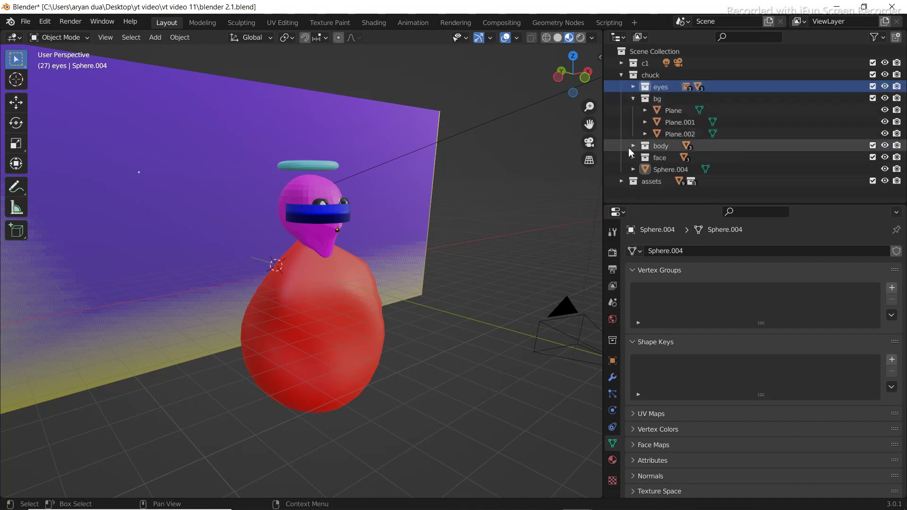
pyautogui.click(634, 98)
pyautogui.click(634, 122)
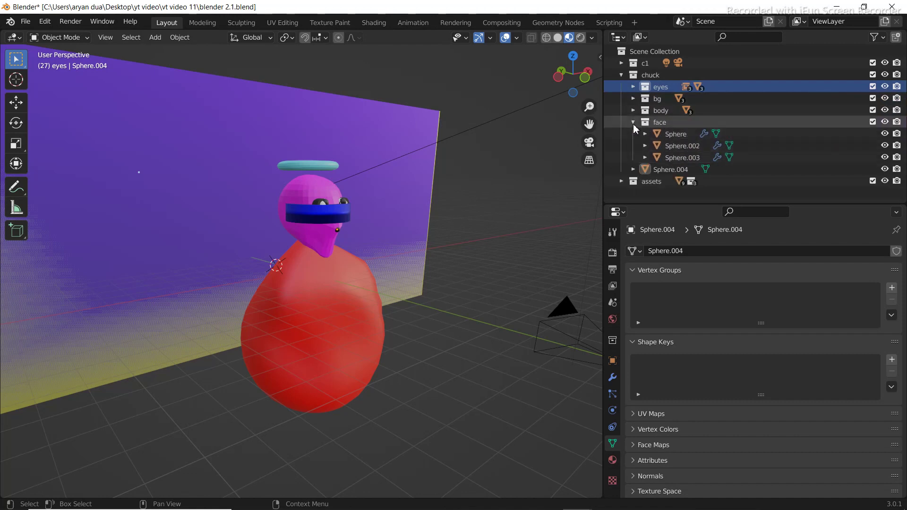
pyautogui.click(633, 122)
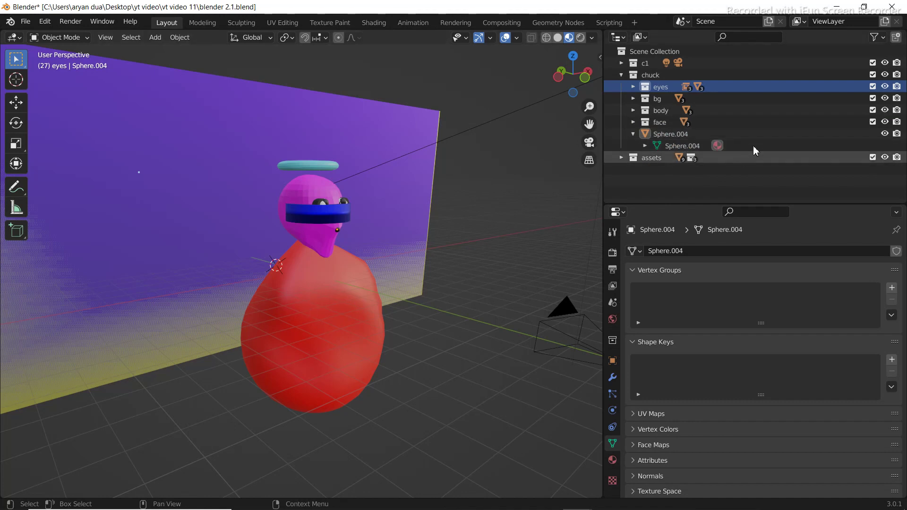
pyautogui.click(633, 134)
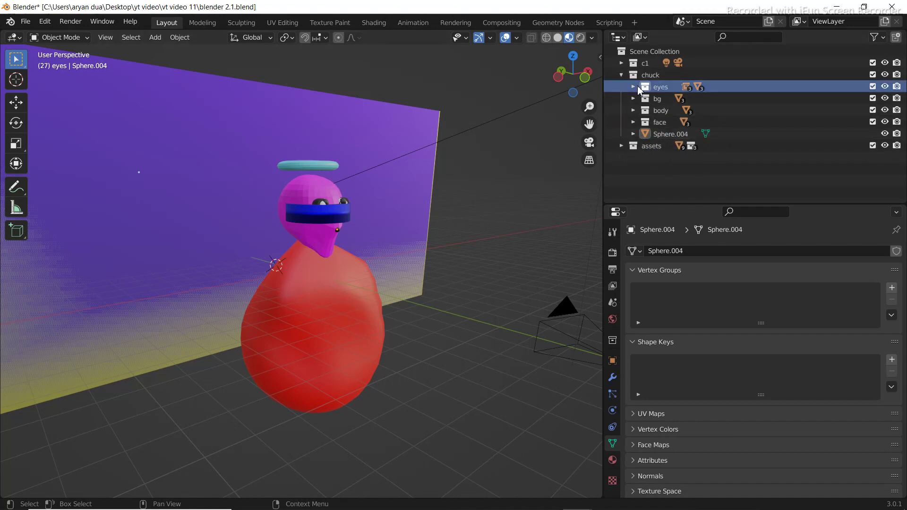
pyautogui.click(633, 87)
pyautogui.click(633, 87)
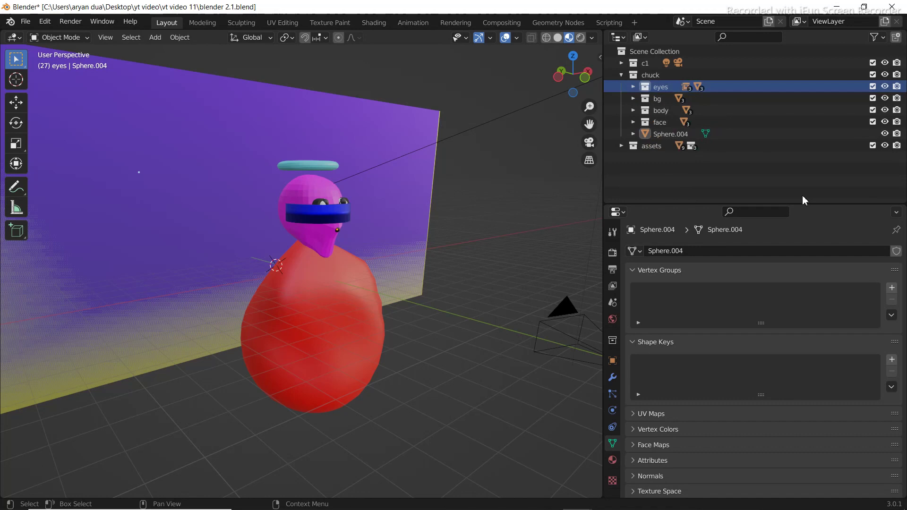
pyautogui.scroll(-4, 680, 419)
pyautogui.scroll(-4, 684, 419)
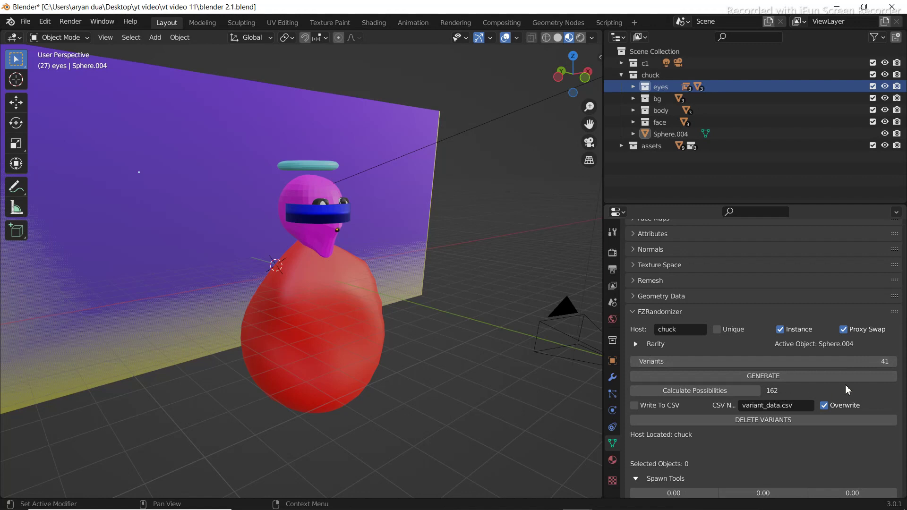
pyautogui.doubleClick(892, 361)
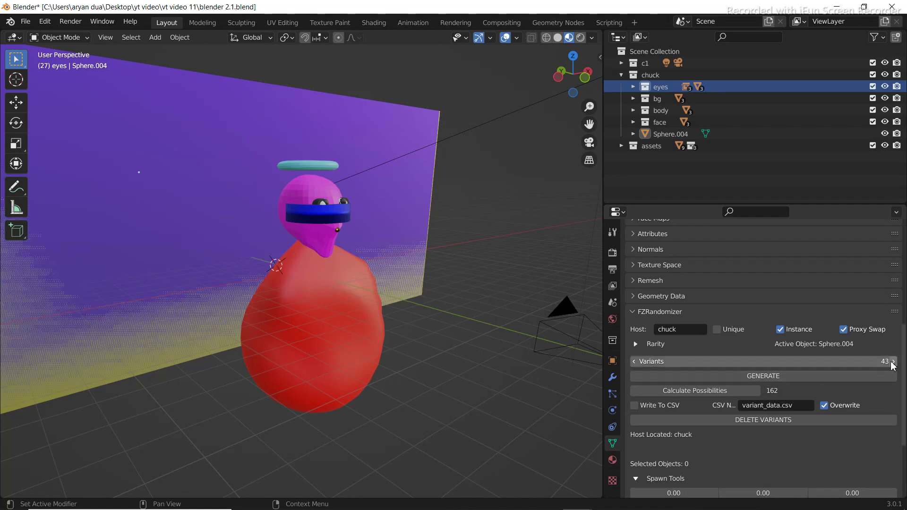
pyautogui.click(893, 361)
pyautogui.doubleClick(893, 362)
pyautogui.click(877, 363)
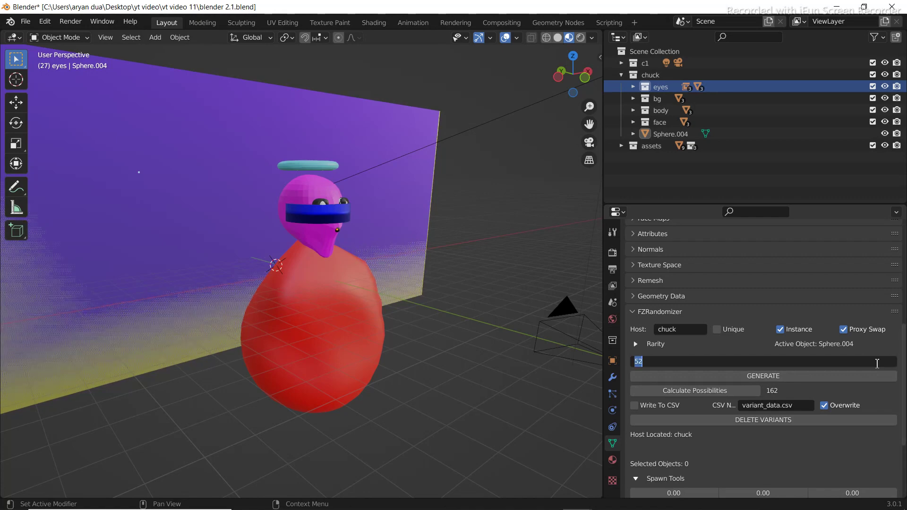
pyautogui.write('100')
pyautogui.press('Return')
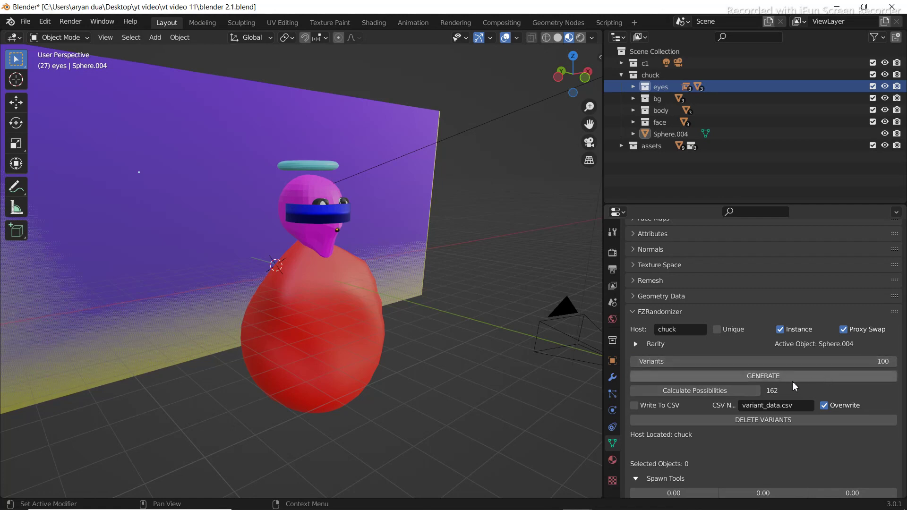
pyautogui.click(759, 377)
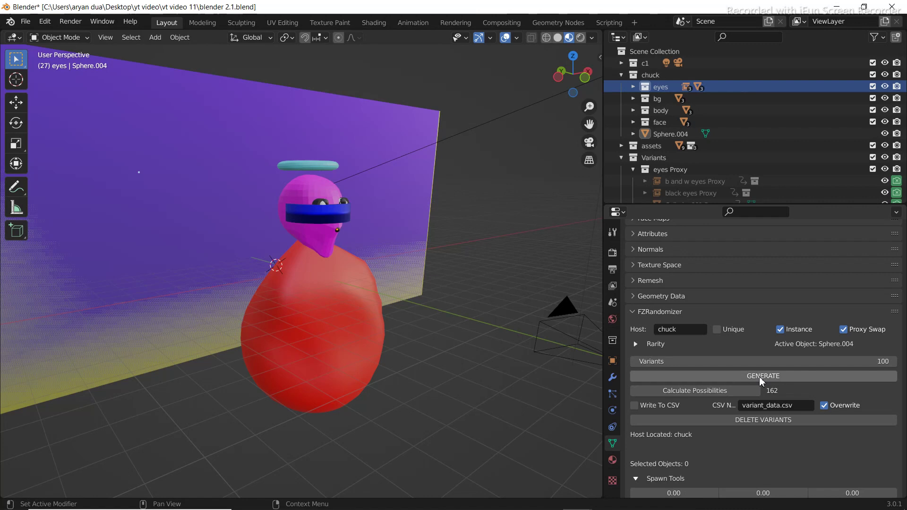
pyautogui.scroll(-2, 764, 165)
pyautogui.scroll(-3, 764, 165)
pyautogui.scroll(-3, 764, 165)
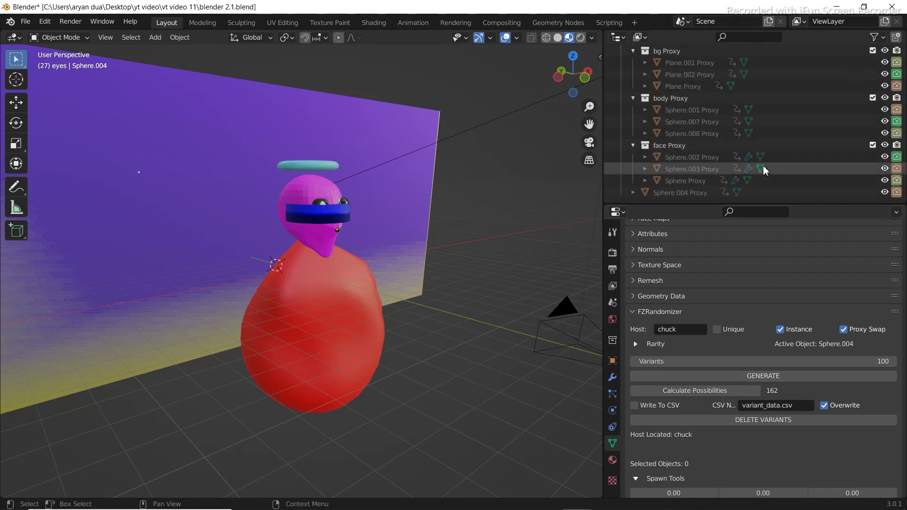
pyautogui.scroll(6, 763, 165)
pyautogui.scroll(2, 763, 165)
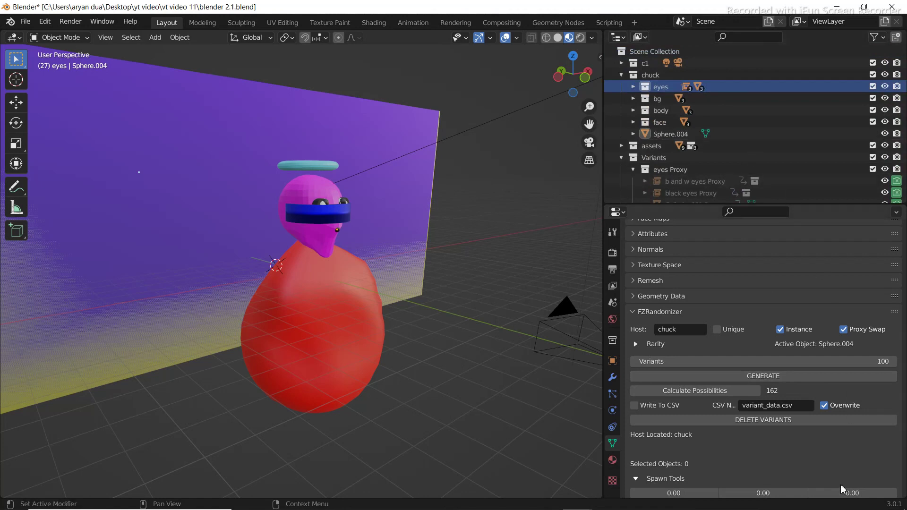
pyautogui.scroll(-5, 782, 503)
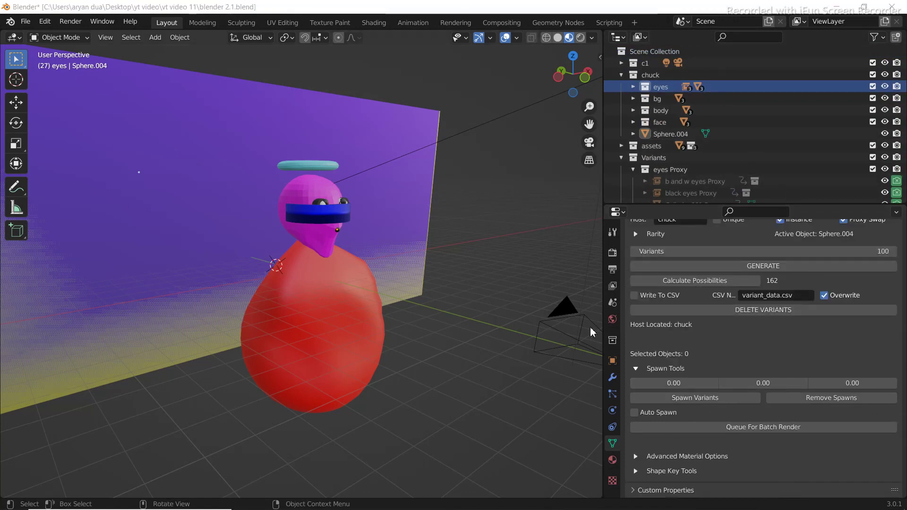
pyautogui.scroll(4, 790, 304)
pyautogui.scroll(1, 790, 303)
pyautogui.scroll(-3, 790, 303)
pyautogui.scroll(-2, 722, 160)
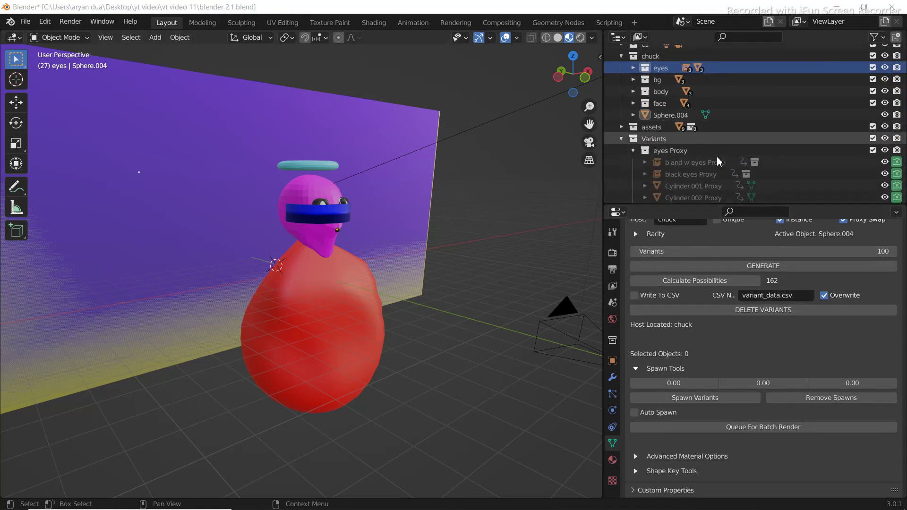
pyautogui.scroll(-3, 722, 160)
pyautogui.scroll(-2, 722, 160)
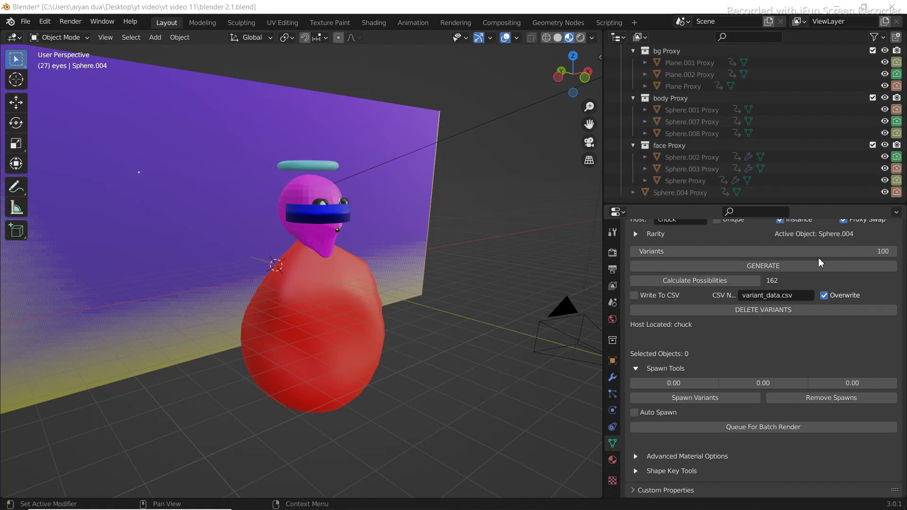
pyautogui.scroll(4, 735, 132)
pyautogui.scroll(-4, 737, 132)
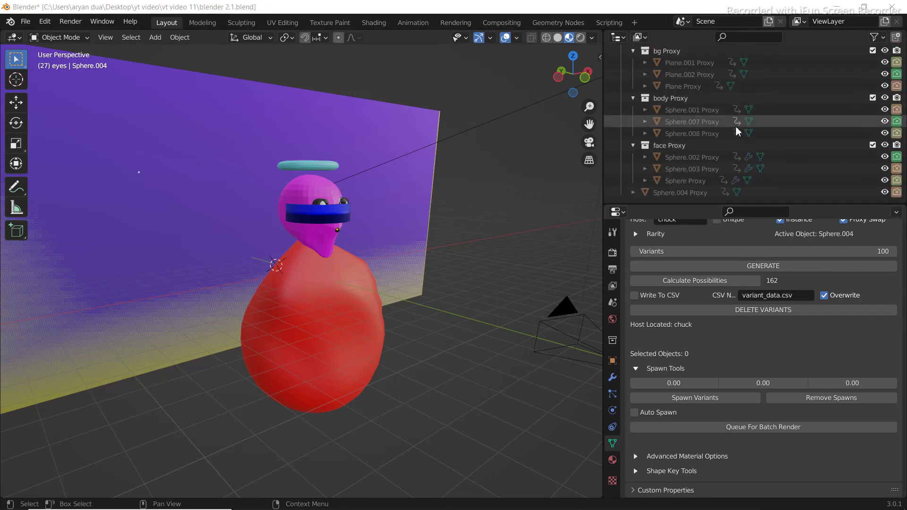
pyautogui.scroll(2, 737, 131)
pyautogui.scroll(-2, 742, 135)
pyautogui.scroll(2, 695, 127)
pyautogui.scroll(3, 695, 127)
pyautogui.scroll(-1, 695, 127)
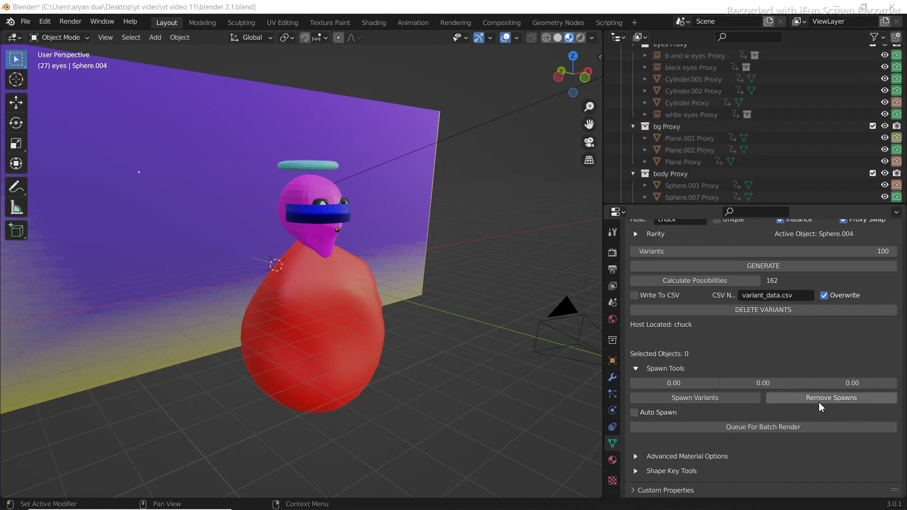
pyautogui.scroll(-5, 748, 185)
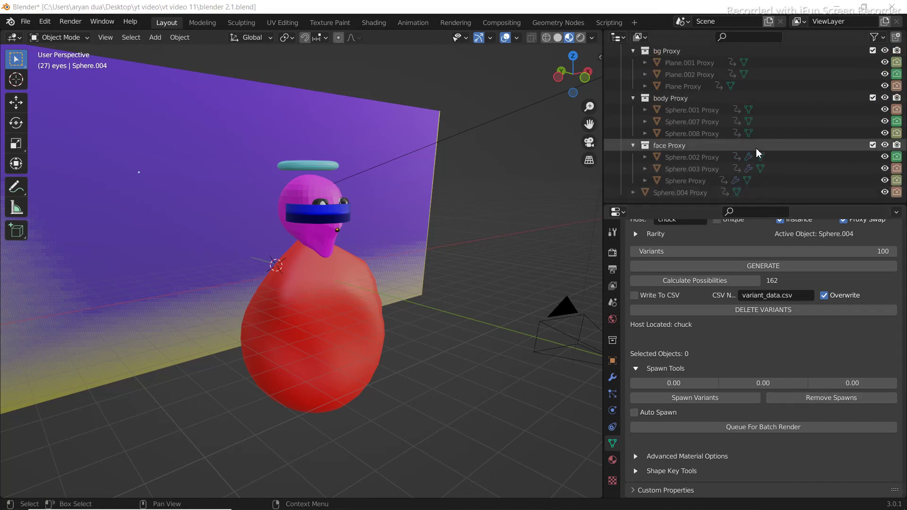
pyautogui.scroll(4, 750, 330)
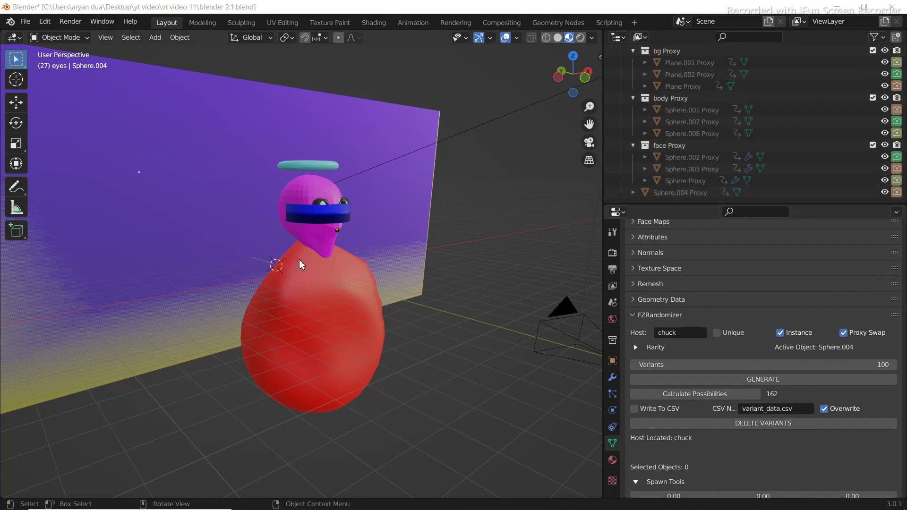
# Cycle workspaces through the Window menu to reach the Compositing layout with its timeline.
pyautogui.moveTo(343, 258)
pyautogui.mouseDown(button='middle')
pyautogui.moveTo(334, 305)
pyautogui.moveTo(359, 302)
pyautogui.mouseUp(button='middle')
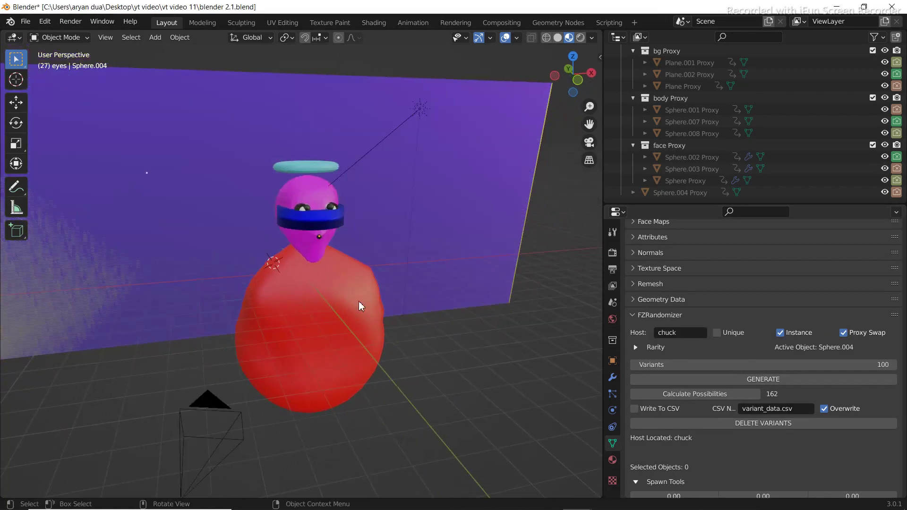
pyautogui.click(97, 25)
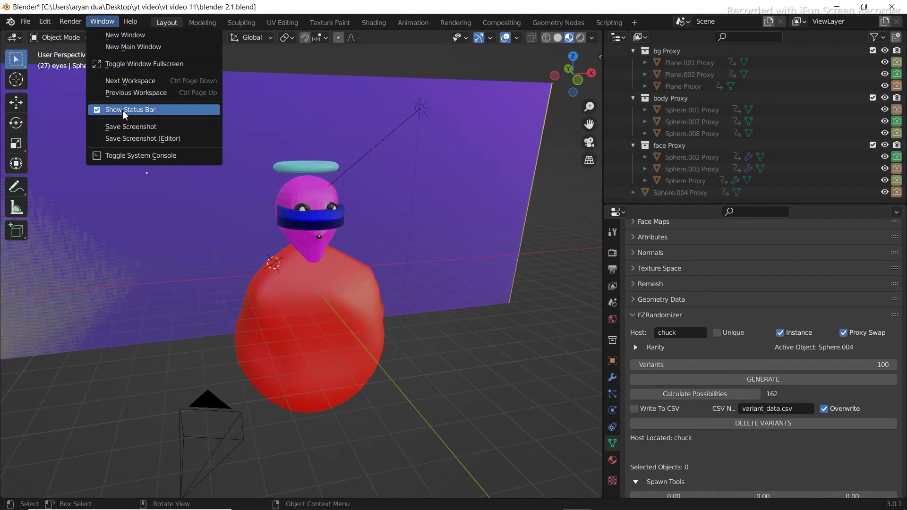
pyautogui.click(129, 94)
pyautogui.click(102, 22)
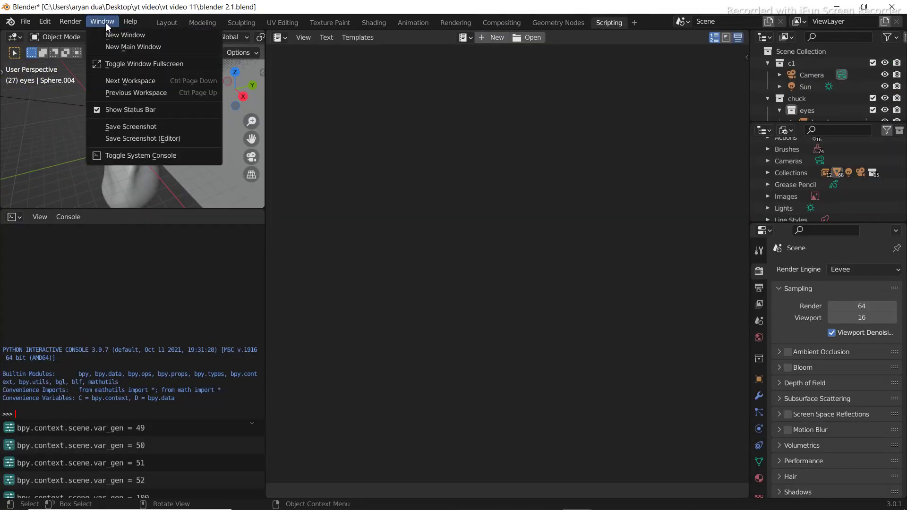
pyautogui.click(130, 81)
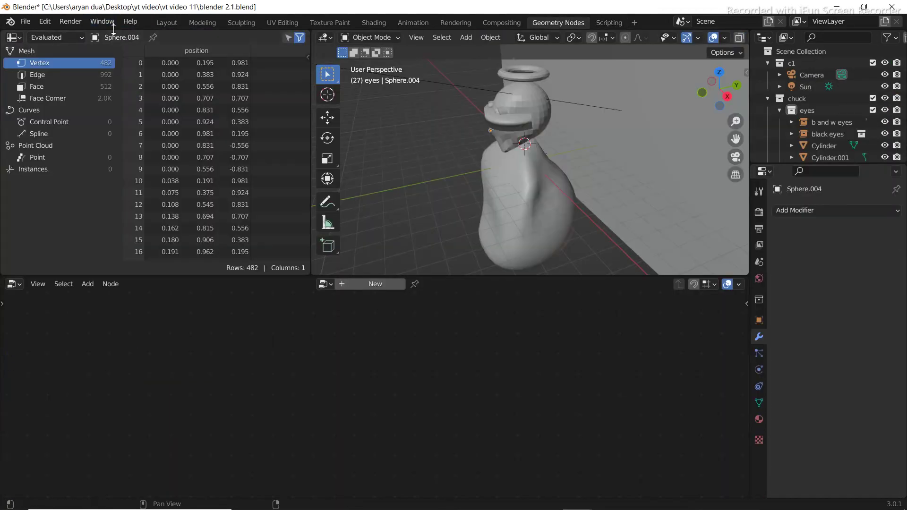
pyautogui.click(112, 26)
pyautogui.click(130, 89)
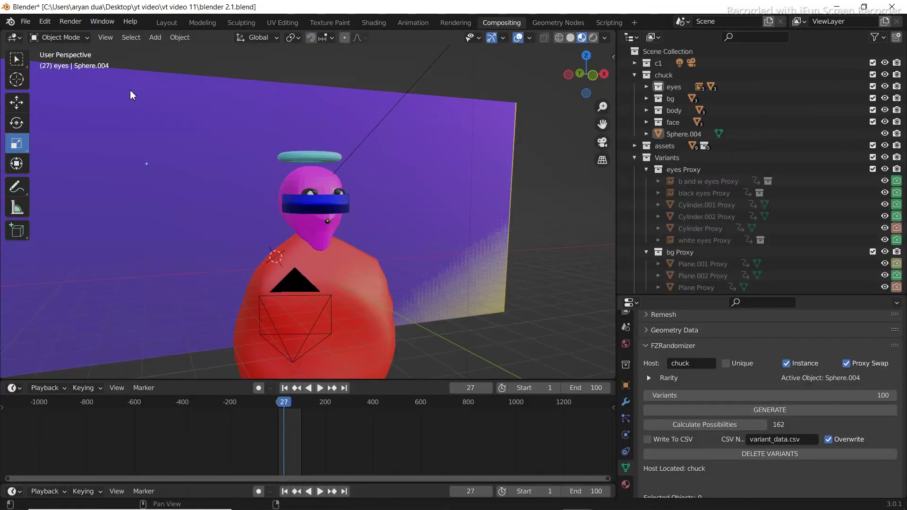
# Reverse playback to frame 0, orbit to face the character, then step to frame 2.
pyautogui.hotkey('shift', 'ctrl', 'space')
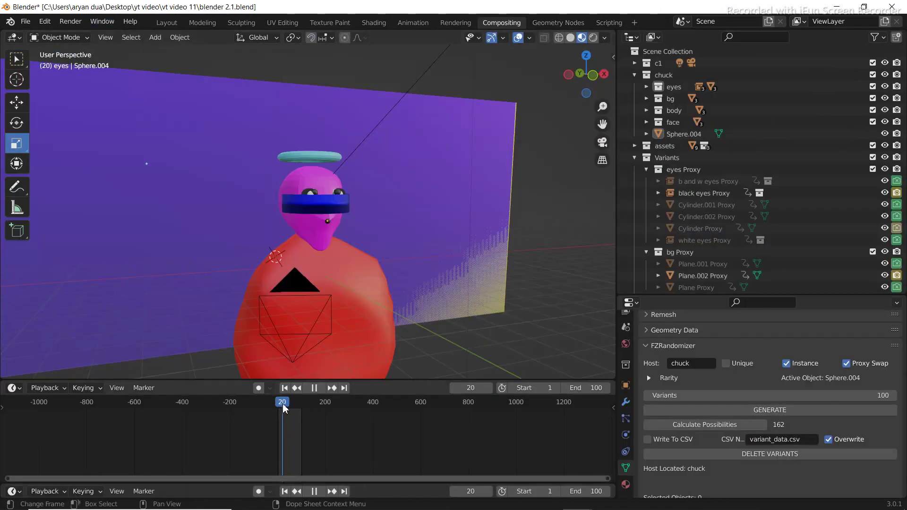
pyautogui.press('Escape')
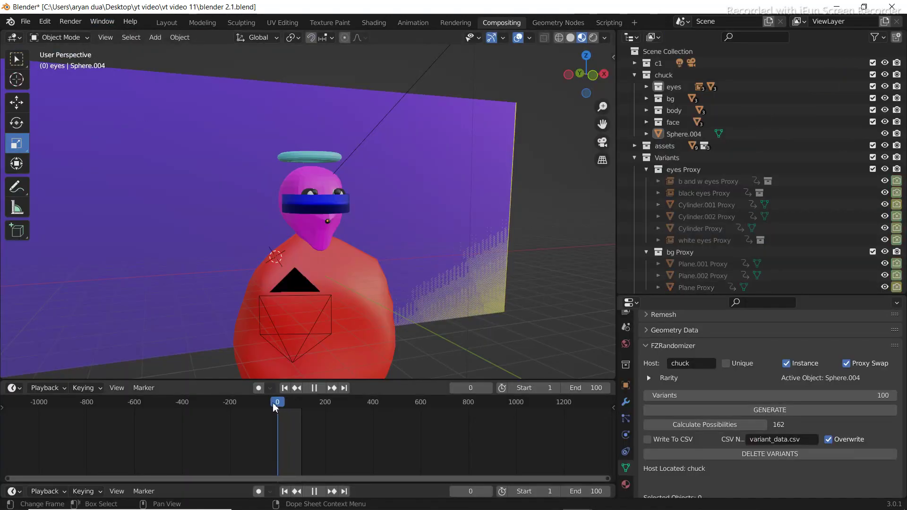
pyautogui.moveTo(306, 279); pyautogui.dragTo(373, 288, button='middle')
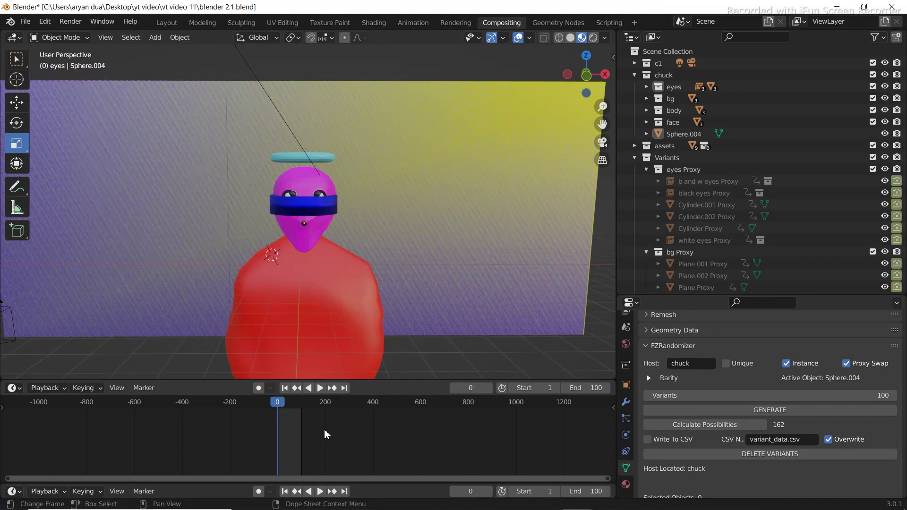
pyautogui.press('Right')
pyautogui.press('Right')
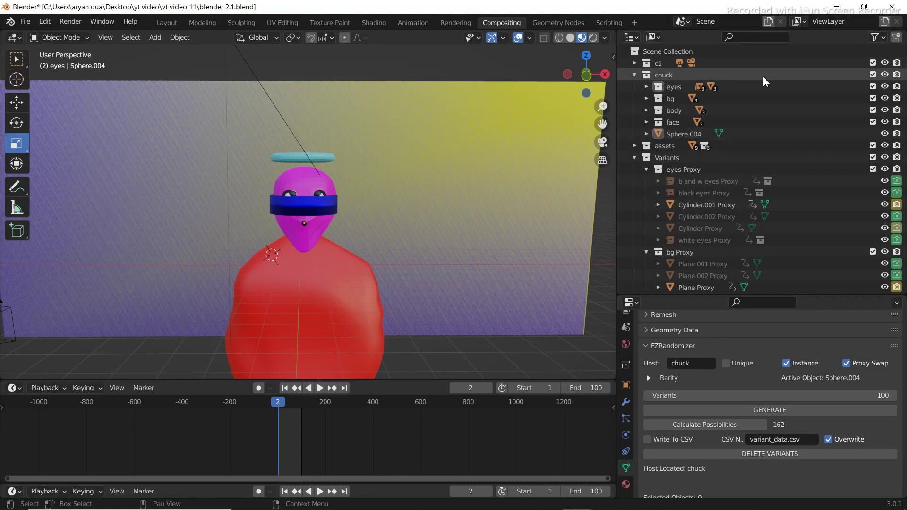
# Hide the chuck and assets collections in the Outliner, leaving the green-body, magenta-background variant.
pyautogui.doubleClick(885, 75)
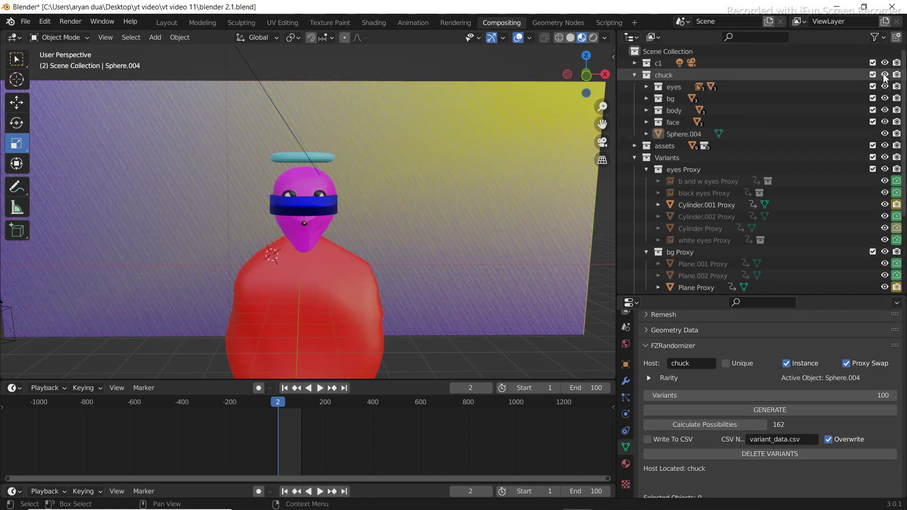
pyautogui.click(886, 74)
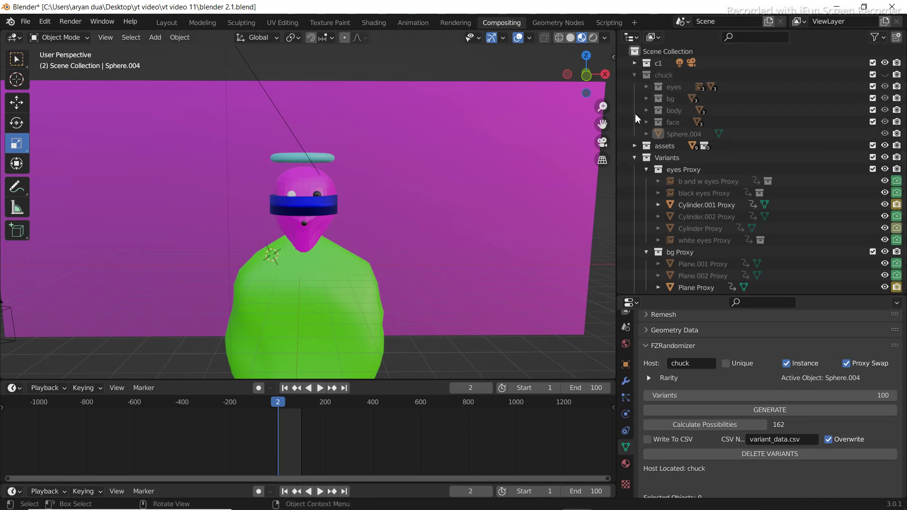
pyautogui.scroll(-3, 683, 154)
pyautogui.scroll(-1, 692, 176)
pyautogui.scroll(1, 692, 177)
pyautogui.scroll(3, 646, 152)
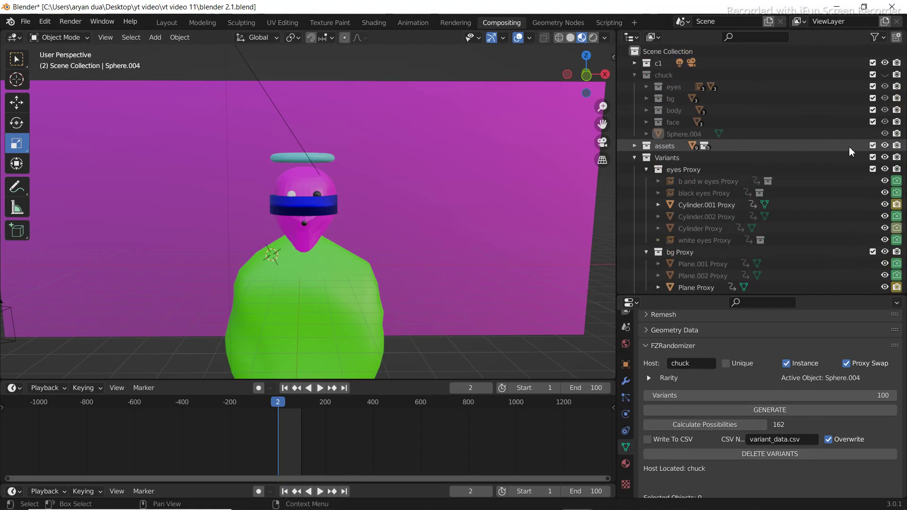
pyautogui.click(885, 145)
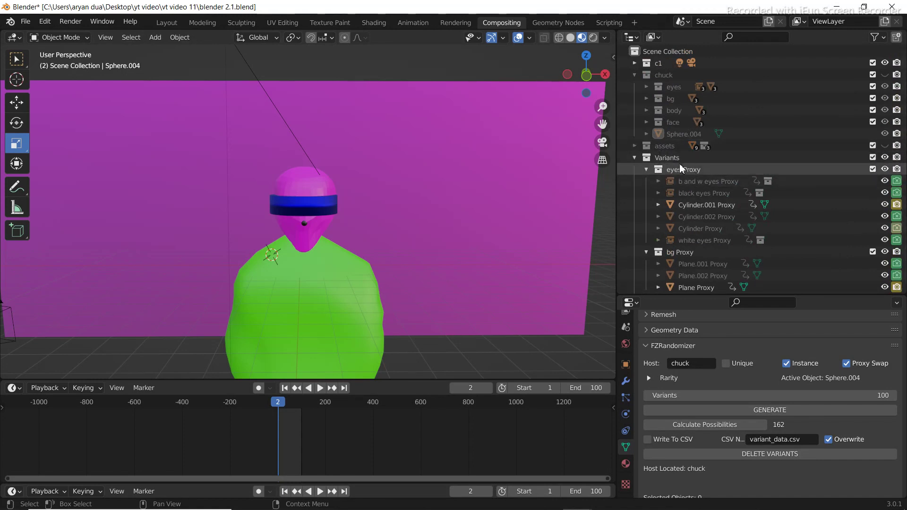
pyautogui.scroll(-1, 736, 251)
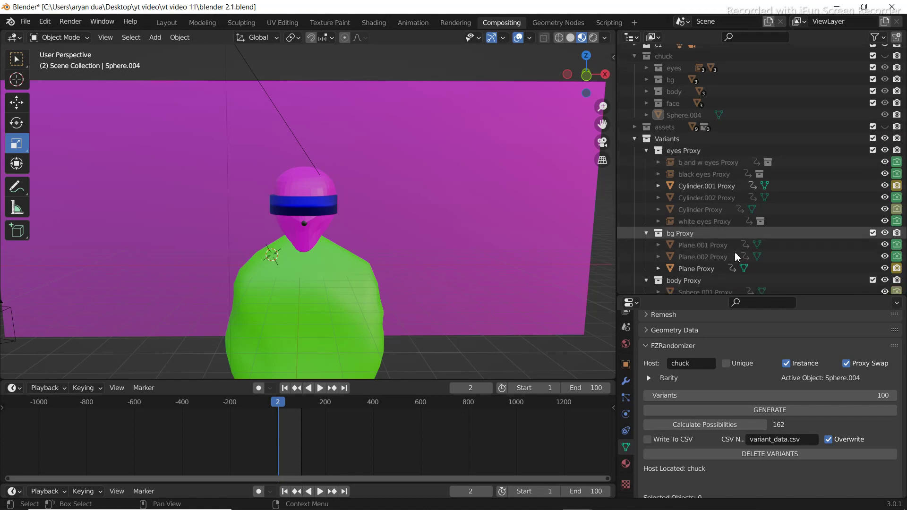
pyautogui.scroll(1, 735, 252)
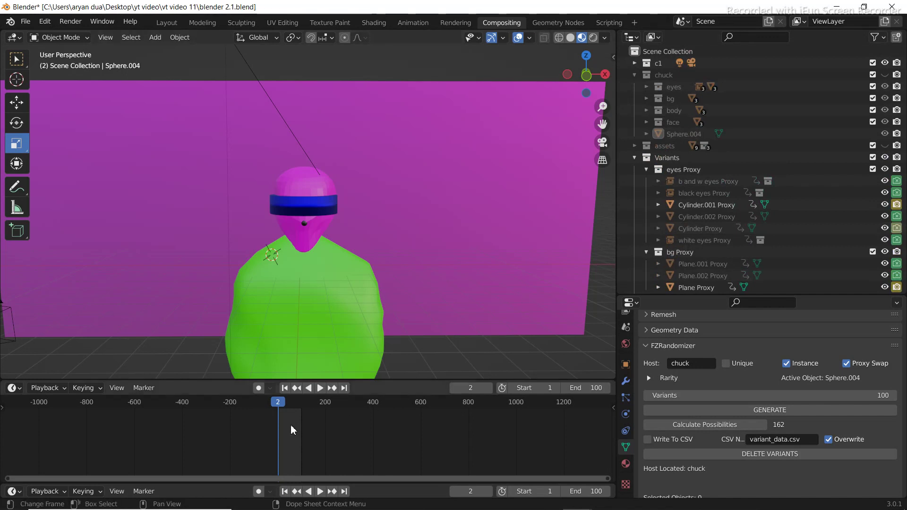
# Advance six frames with the right arrow, previewing each new eyes, body and background combination.
pyautogui.press('Right')
pyautogui.press('Right')
pyautogui.press('Right')
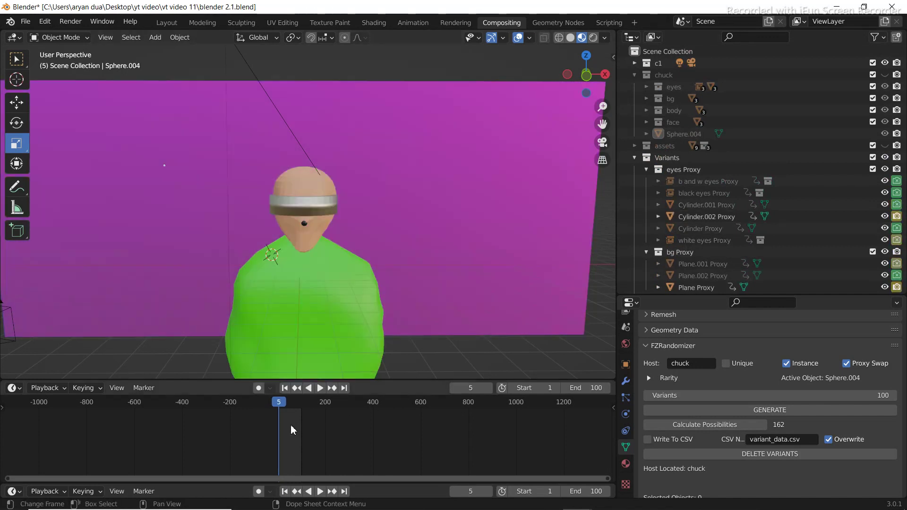
pyautogui.press('Right')
pyautogui.press('Right')
pyautogui.press('Right')
pyautogui.press('Right')
pyautogui.press('Right')
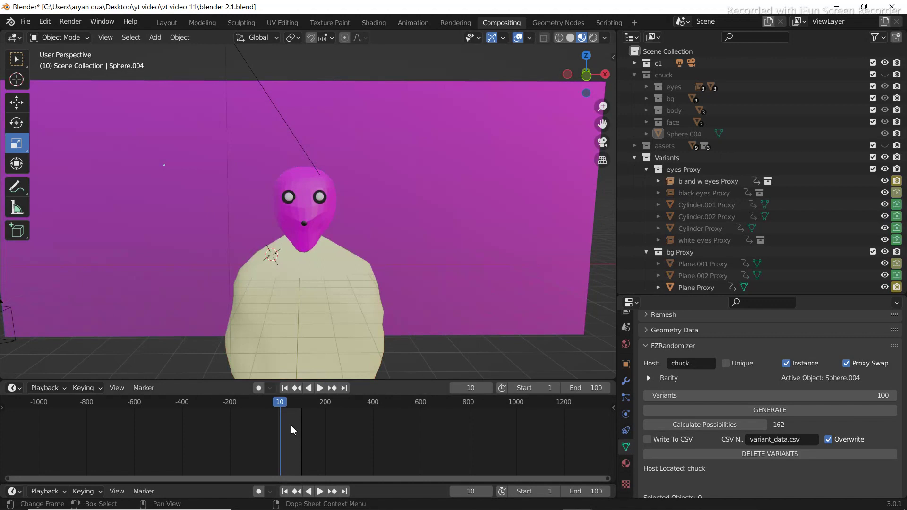
pyautogui.press('Right')
pyautogui.press('Right')
pyautogui.press('Right')
pyautogui.press('Right')
pyautogui.press('Right')
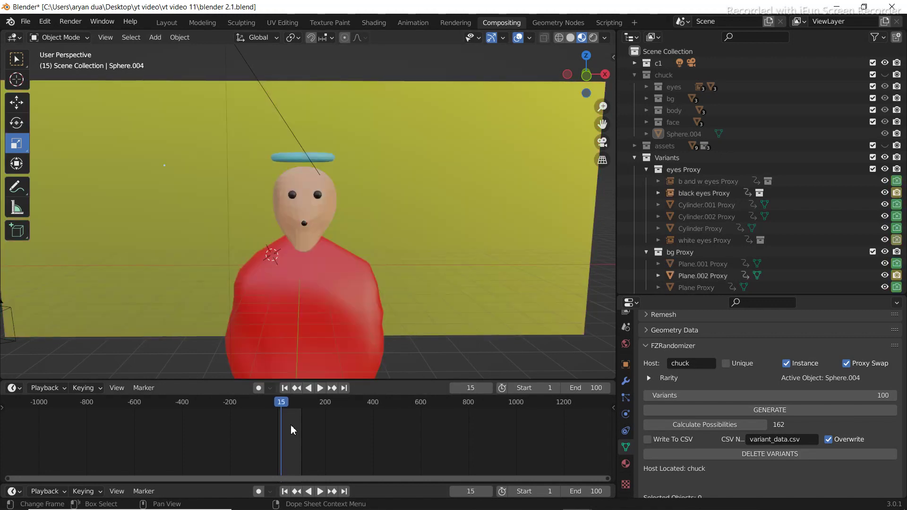
pyautogui.press('Right')
pyautogui.press('Right')
pyautogui.press('Right')
pyautogui.press('Right')
pyautogui.press('Right')
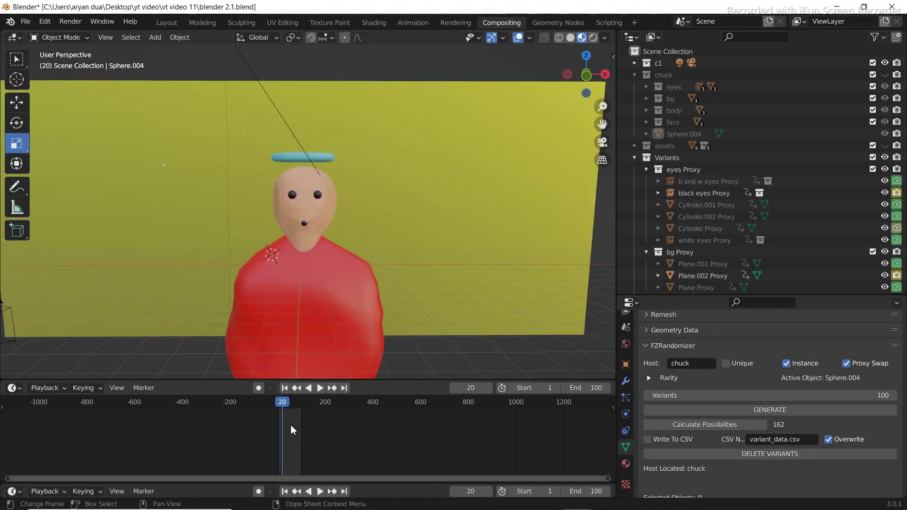
pyautogui.press('Right')
pyautogui.press('Right')
pyautogui.press('Right')
pyautogui.press('Right')
pyautogui.press('Right')
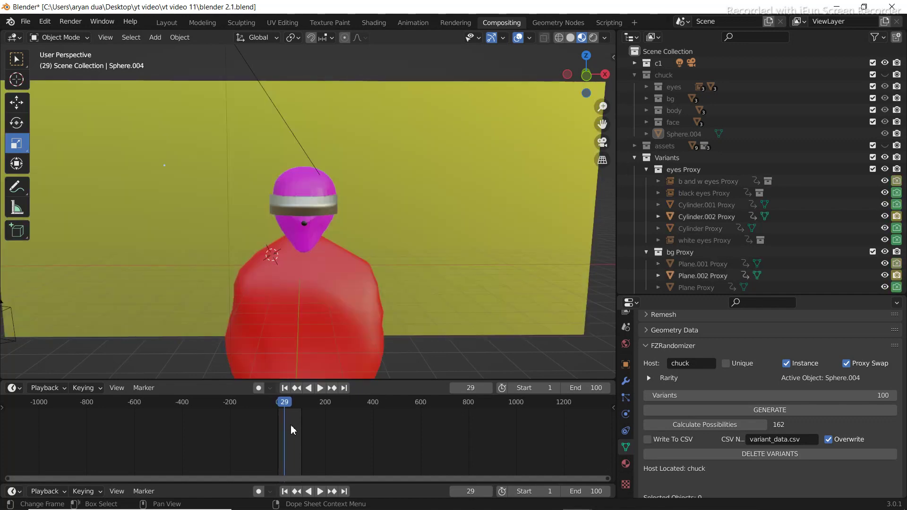
pyautogui.press('Right')
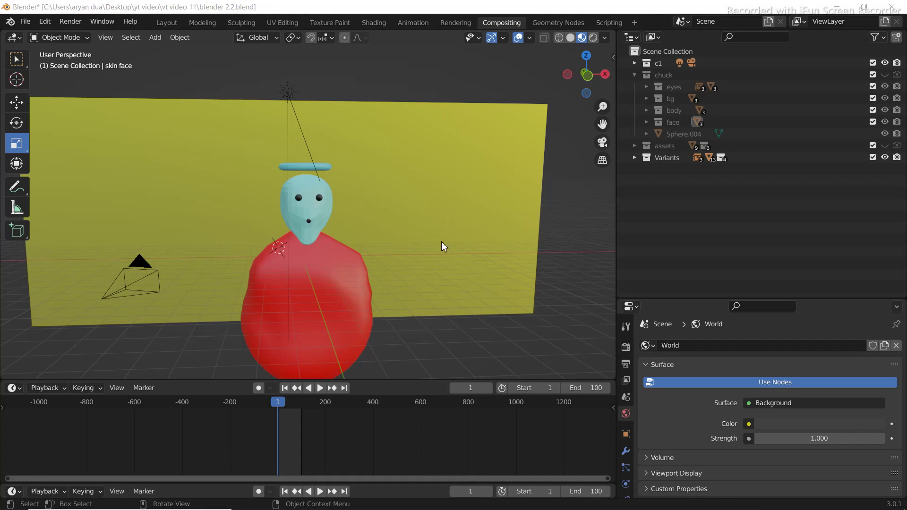
# Show the Output Properties with PNG RGBA to green screen\chuck, then browse for the output folder.
pyautogui.click(627, 365)
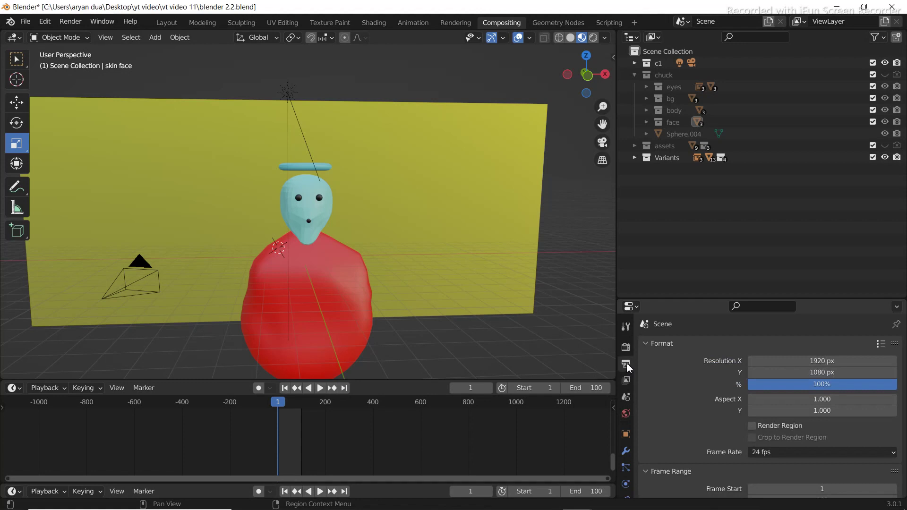
pyautogui.scroll(-2, 682, 379)
pyautogui.scroll(-2, 681, 381)
pyautogui.scroll(-2, 681, 381)
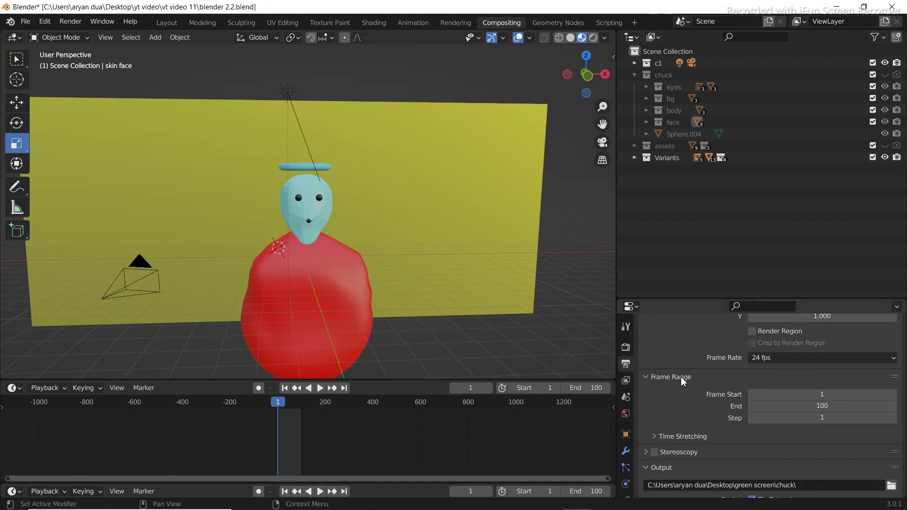
pyautogui.scroll(-2, 681, 381)
pyautogui.scroll(-2, 681, 381)
pyautogui.scroll(-2, 682, 381)
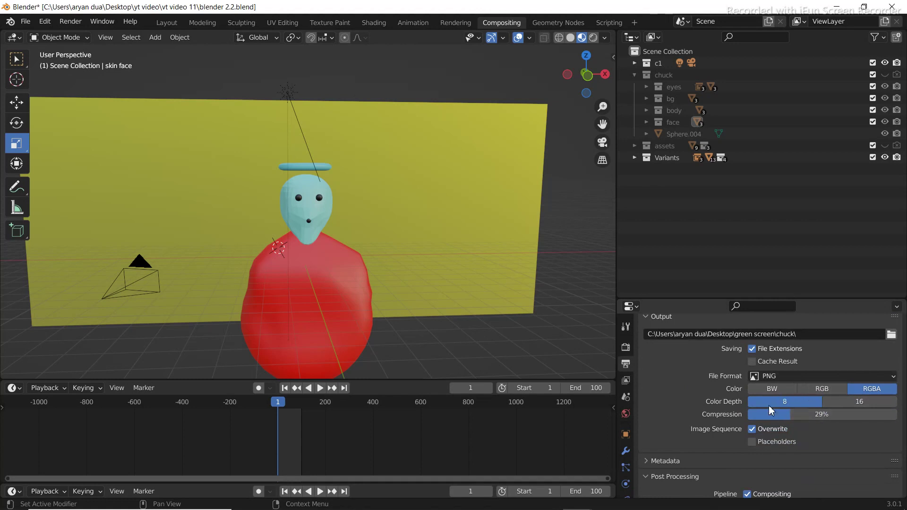
pyautogui.scroll(2, 805, 406)
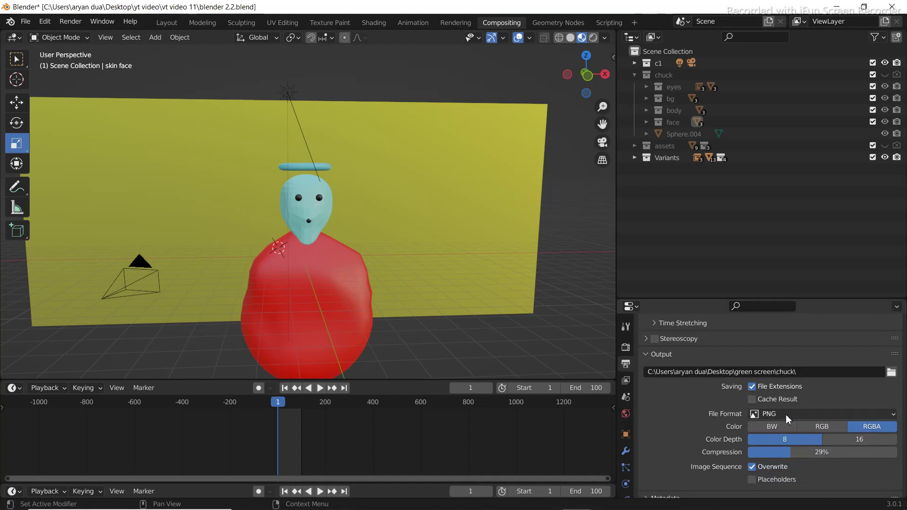
pyautogui.scroll(-2, 782, 446)
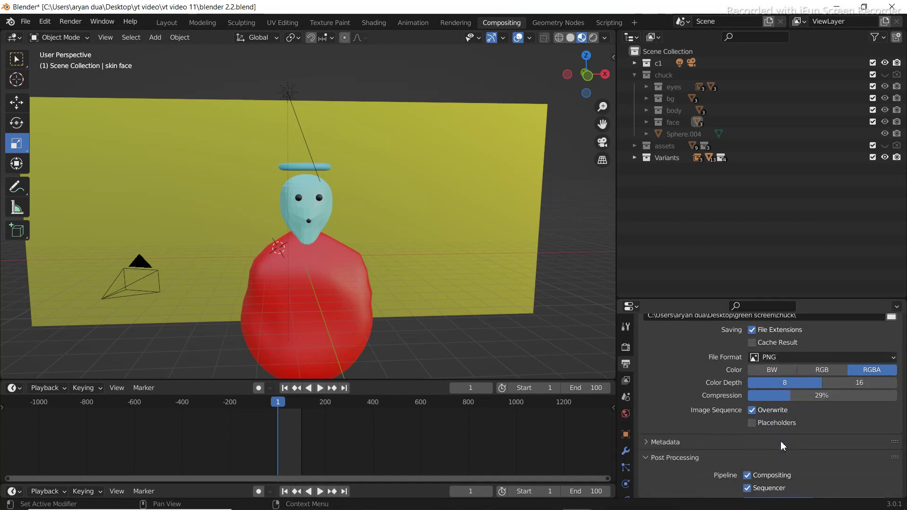
pyautogui.scroll(-1, 782, 445)
pyautogui.scroll(1, 797, 403)
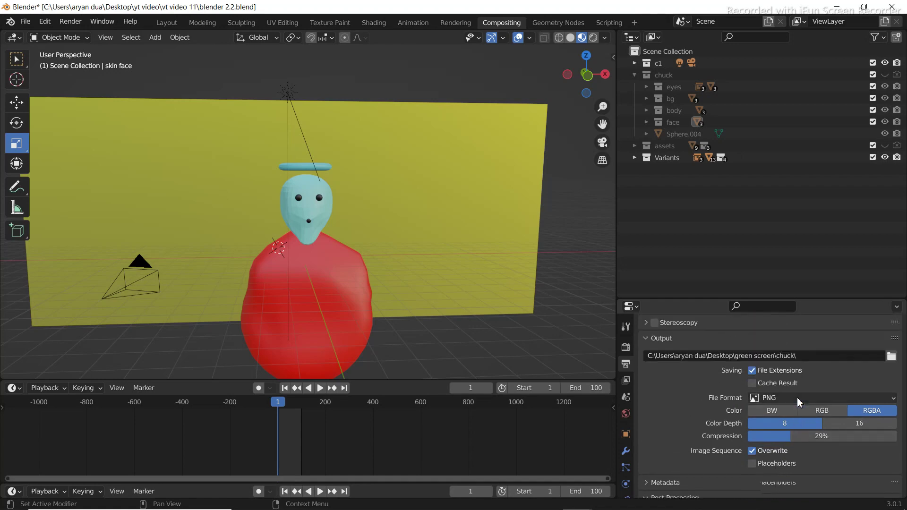
pyautogui.scroll(2, 800, 400)
pyautogui.click(891, 376)
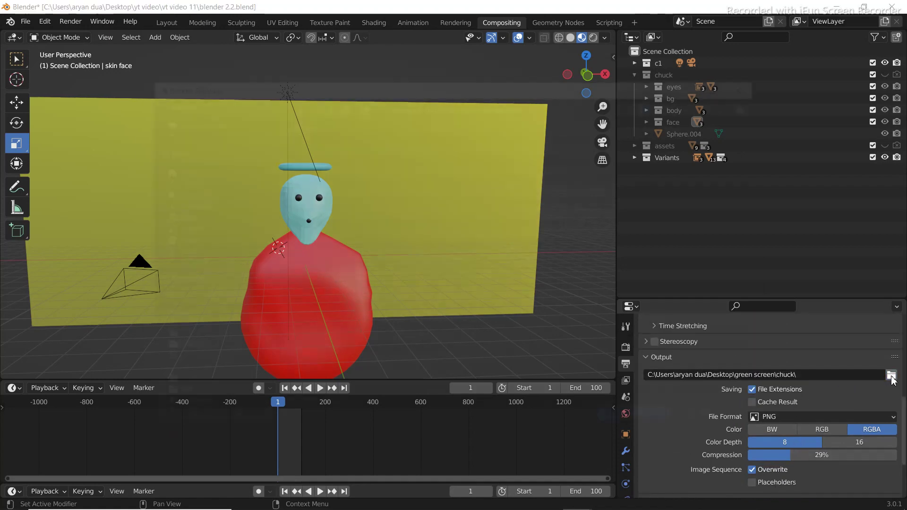
# Navigate to Desktop\green screen\chuck and accept it as the render output folder.
pyautogui.click(193, 181)
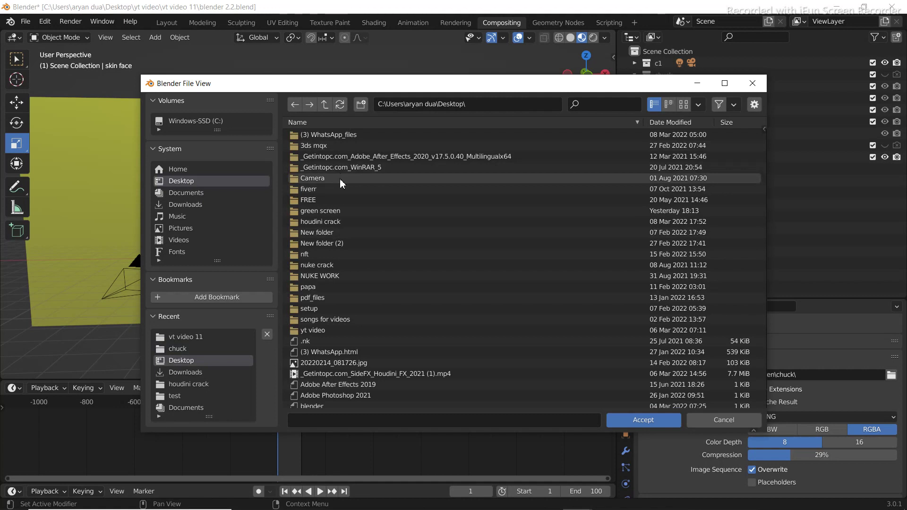
pyautogui.doubleClick(337, 212)
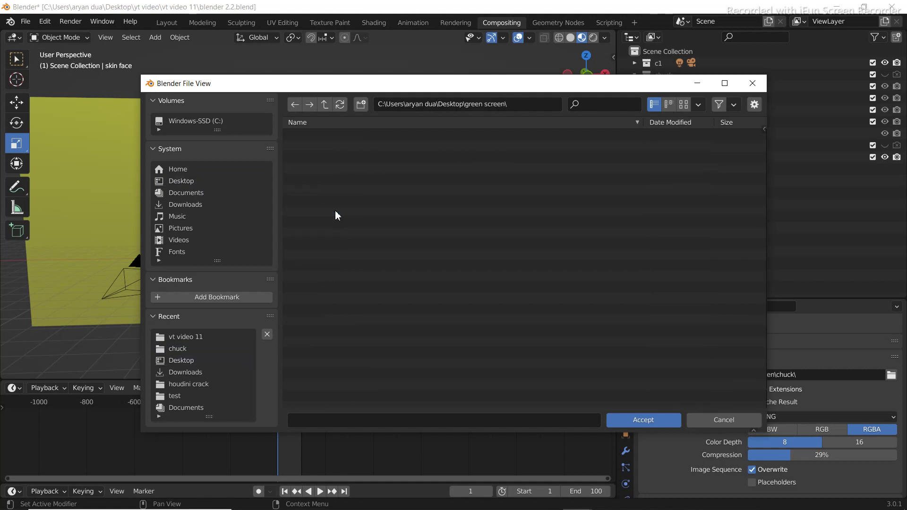
pyautogui.doubleClick(322, 136)
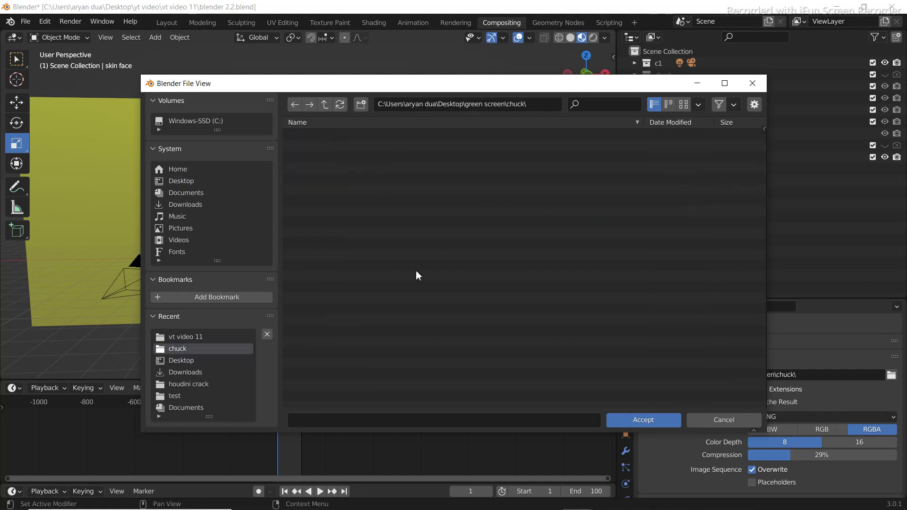
pyautogui.click(651, 421)
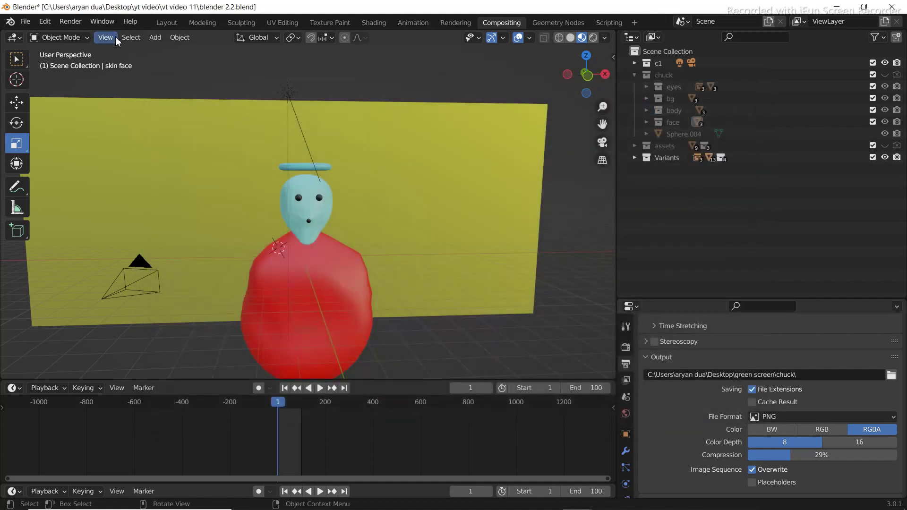
# Start Render Animation from the Render menu to render frames 1–100.
pyautogui.click(65, 24)
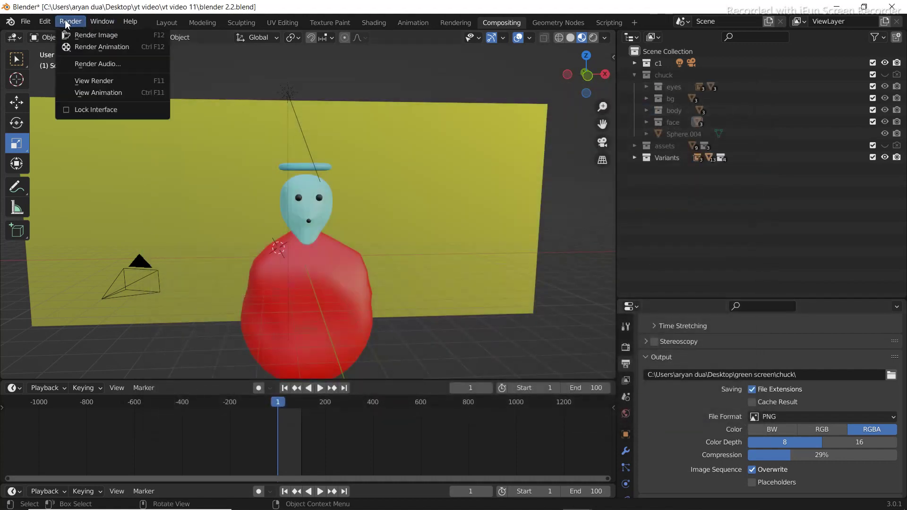
pyautogui.click(94, 46)
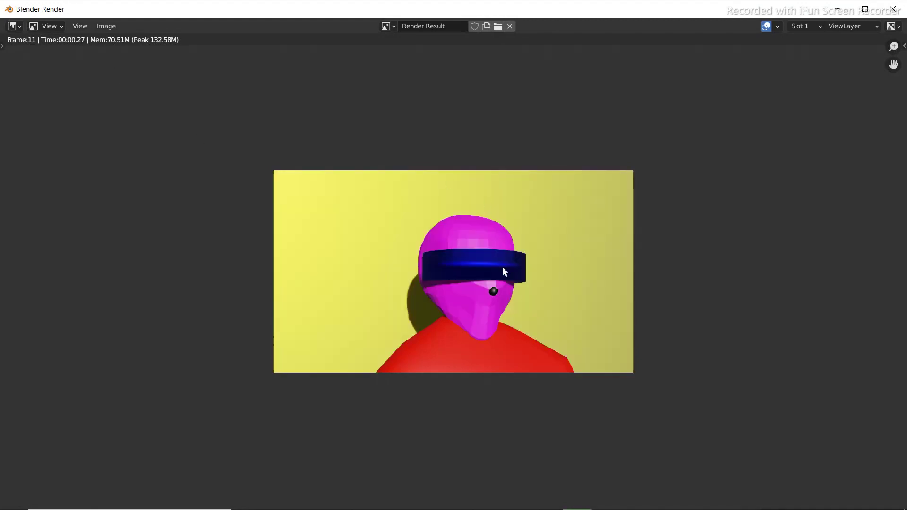
pyautogui.scroll(2, 517, 289)
pyautogui.scroll(1, 518, 289)
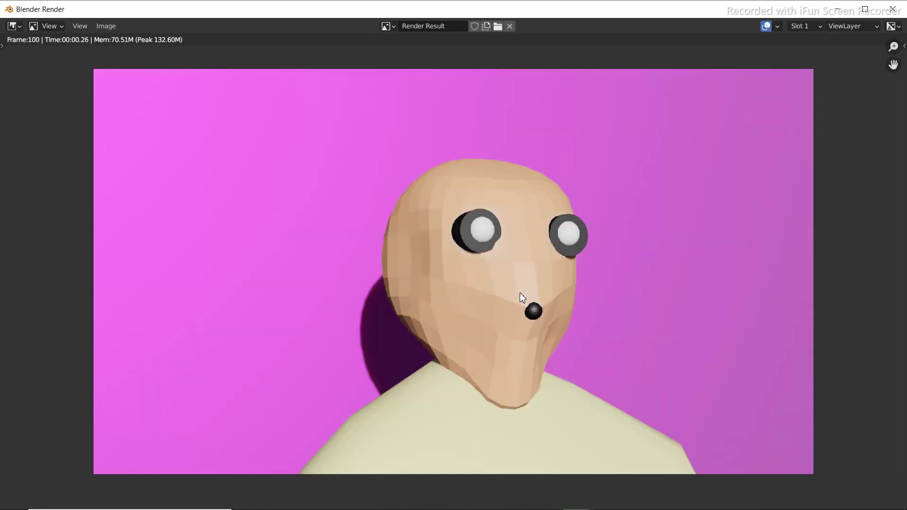
# Close the render and browse green screen > chuck to view the 100 rendered variant images.
pyautogui.click(837, 9)
pyautogui.click(842, 7)
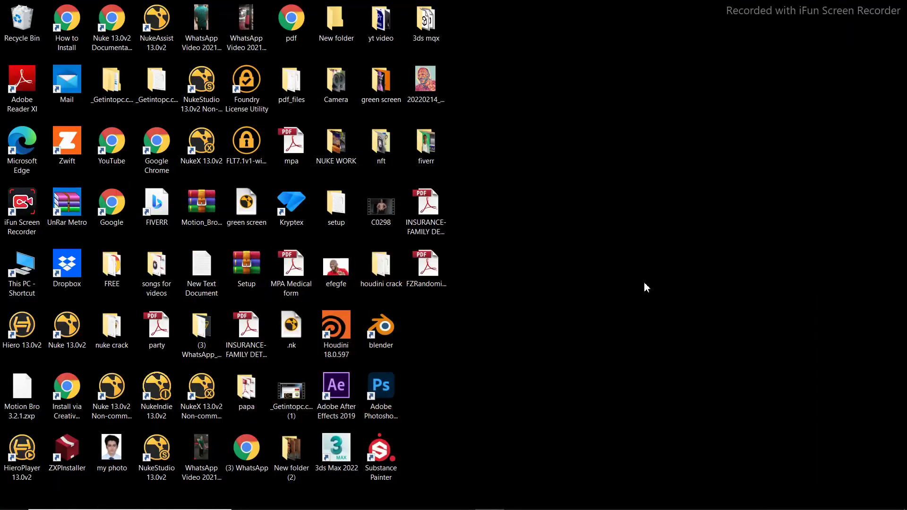
pyautogui.doubleClick(381, 81)
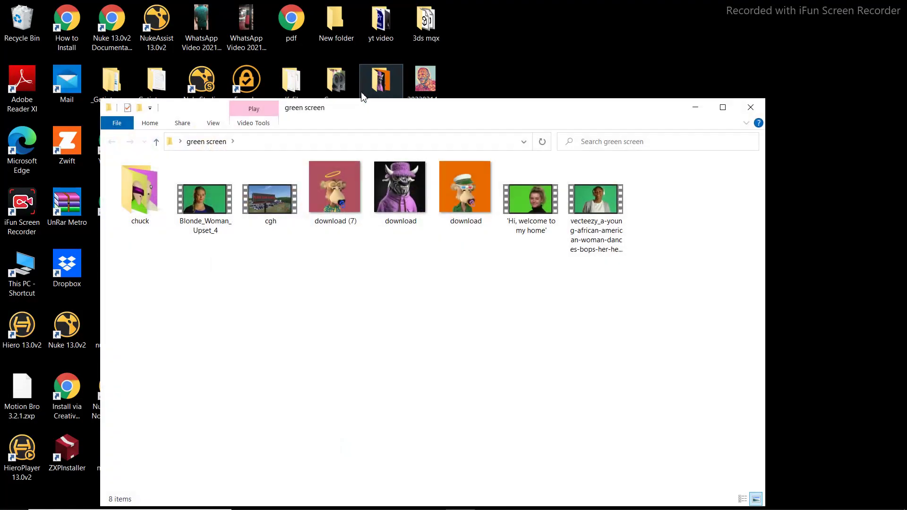
pyautogui.doubleClick(140, 195)
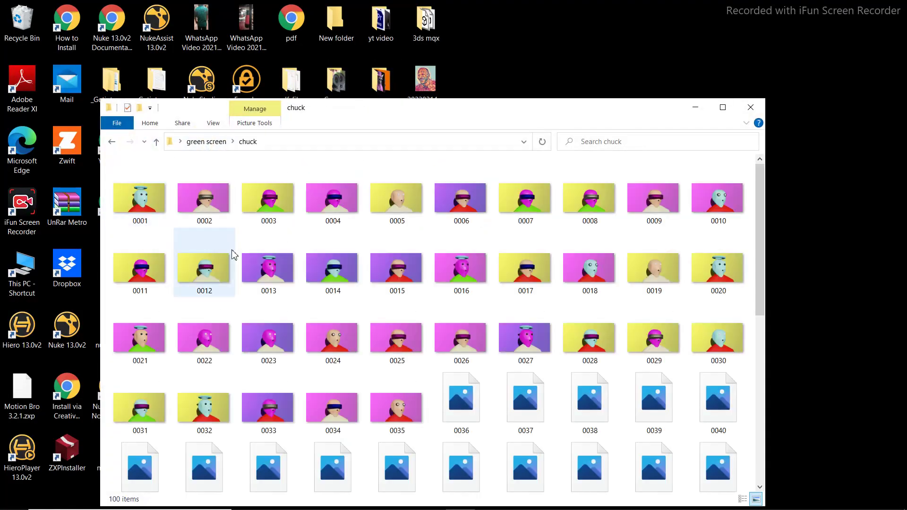
pyautogui.scroll(-5, 404, 340)
pyautogui.scroll(2, 418, 351)
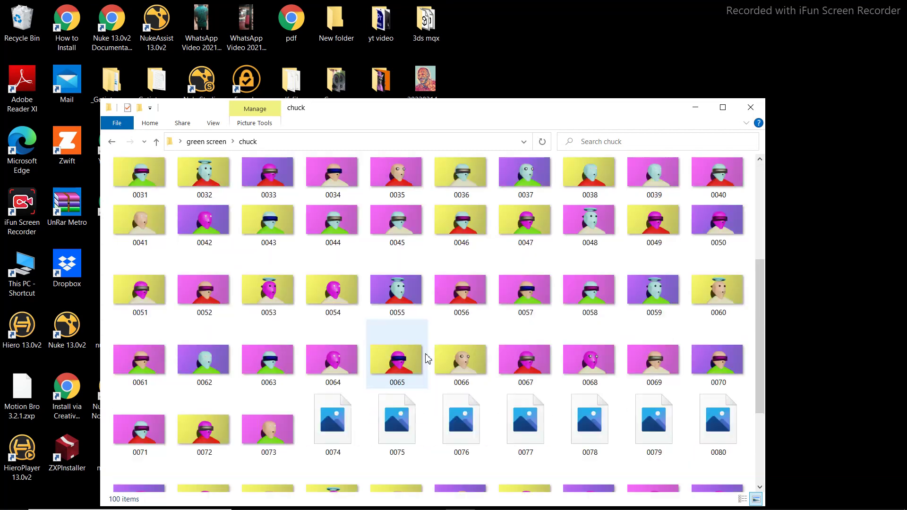
pyautogui.scroll(3, 426, 359)
pyautogui.hotkey('alt', 'F4')
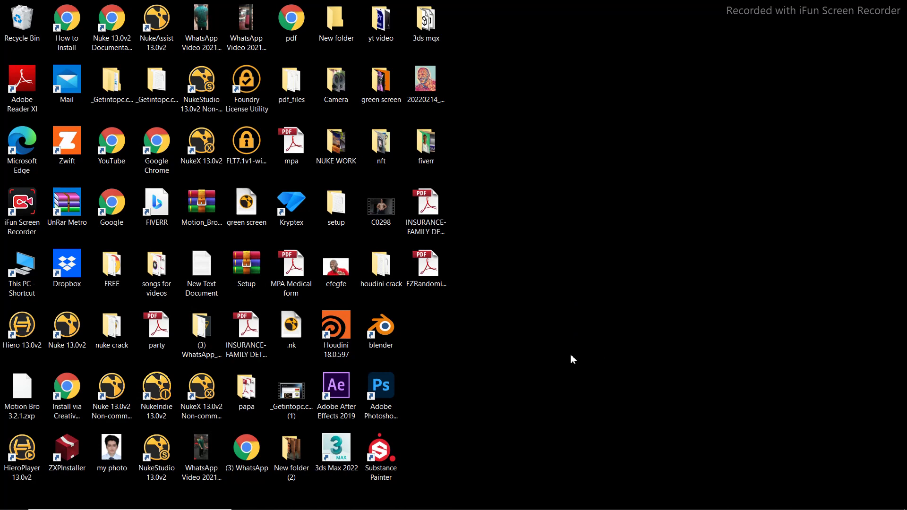
pyautogui.moveTo(548, 498)
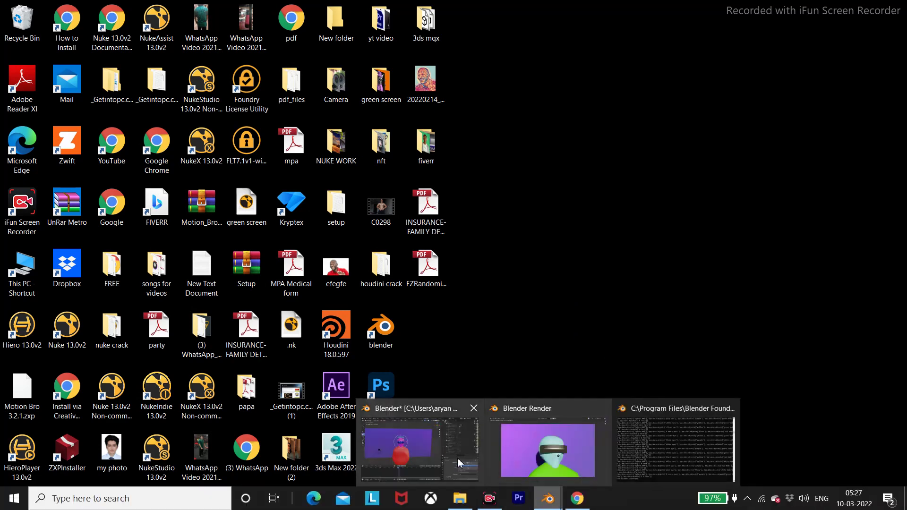
# Enable Write To CSV in chuck's FZRandomizer Object Data panel, targeting variant_100data.csv.
pyautogui.click(427, 463)
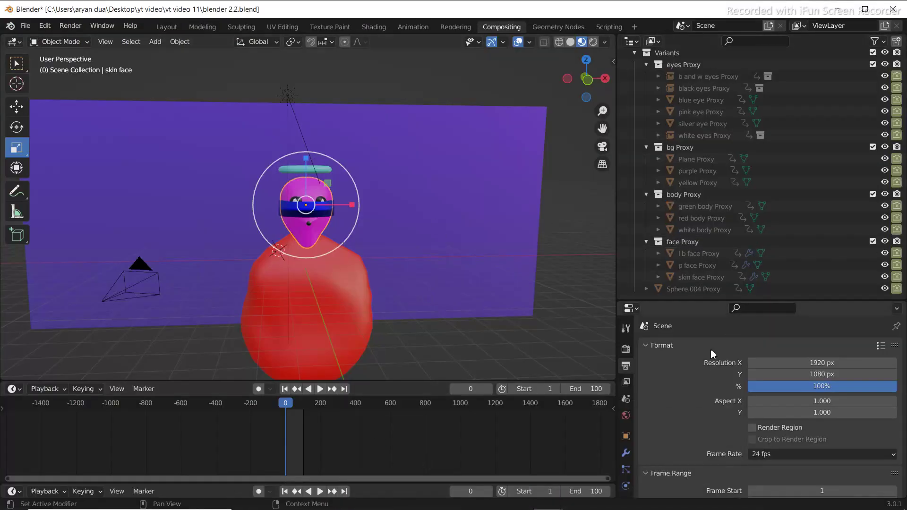
pyautogui.scroll(-1, 627, 383)
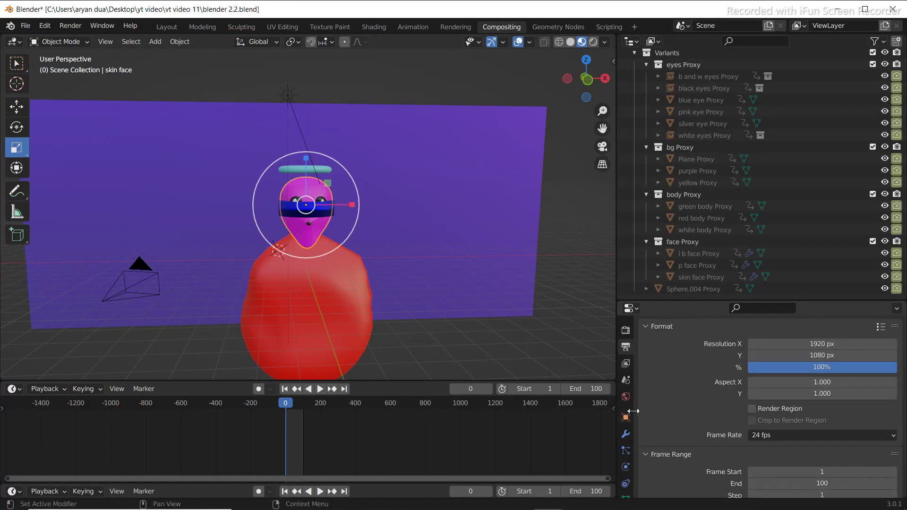
pyautogui.scroll(-3, 626, 425)
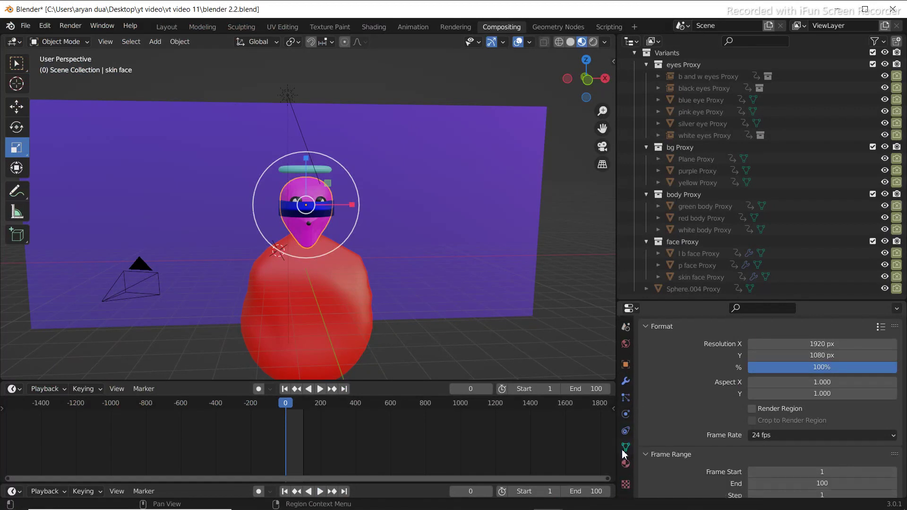
pyautogui.click(626, 447)
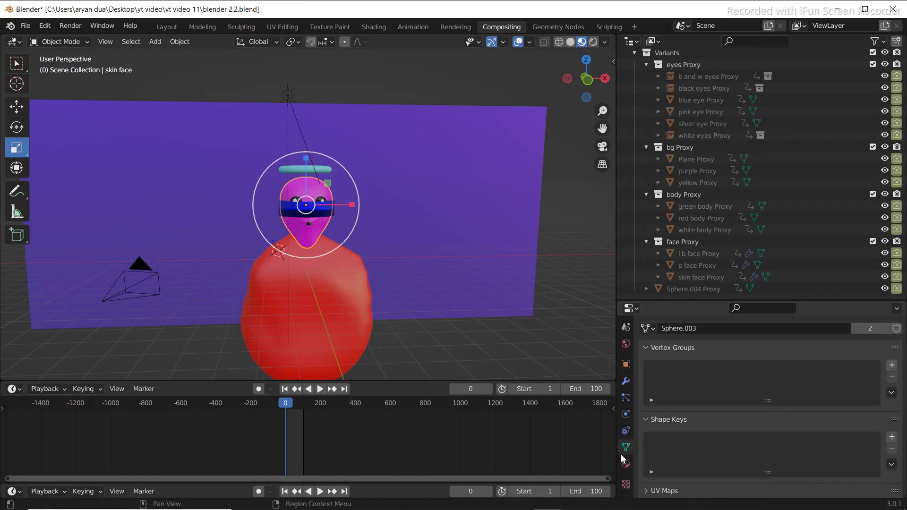
pyautogui.scroll(-2, 659, 440)
pyautogui.scroll(-3, 674, 448)
pyautogui.scroll(-2, 673, 444)
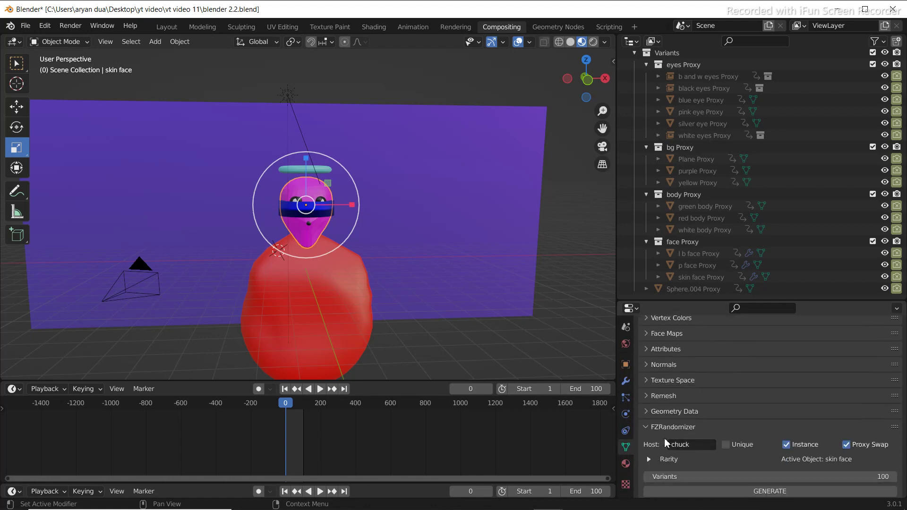
pyautogui.scroll(-2, 693, 426)
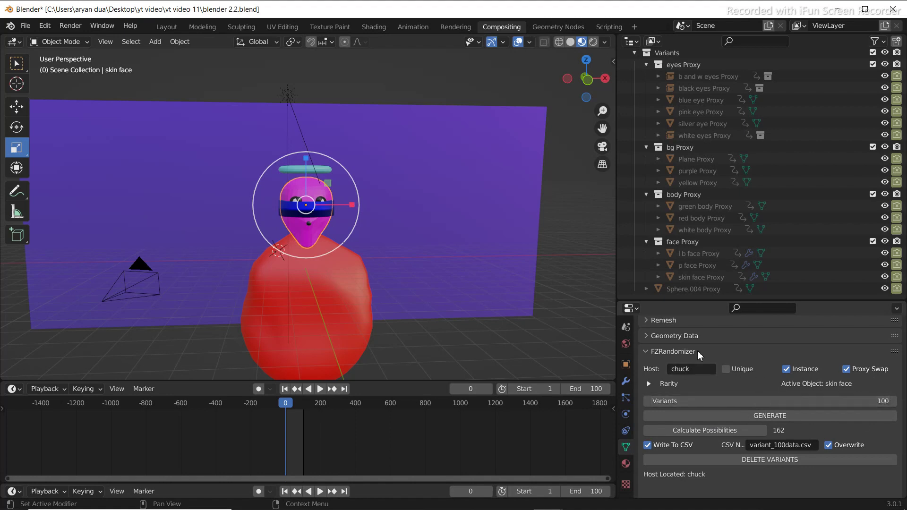
pyautogui.scroll(-1, 750, 426)
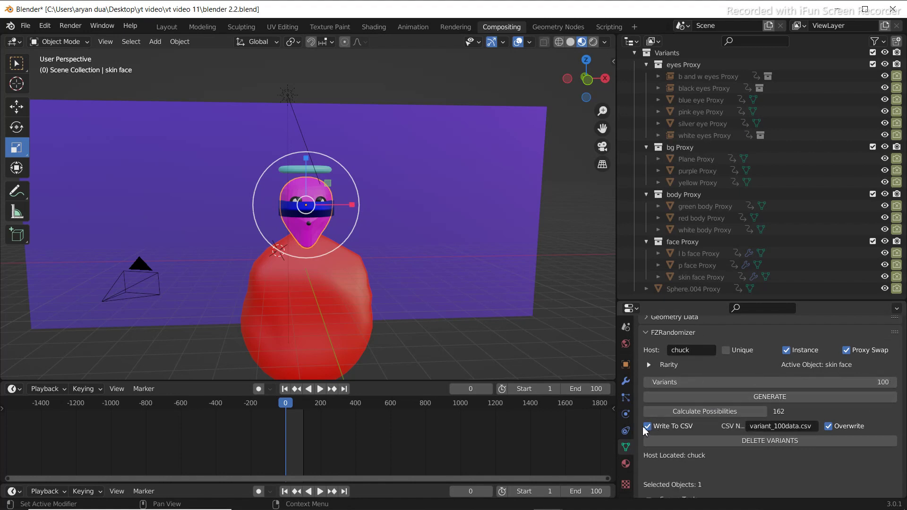
pyautogui.click(647, 428)
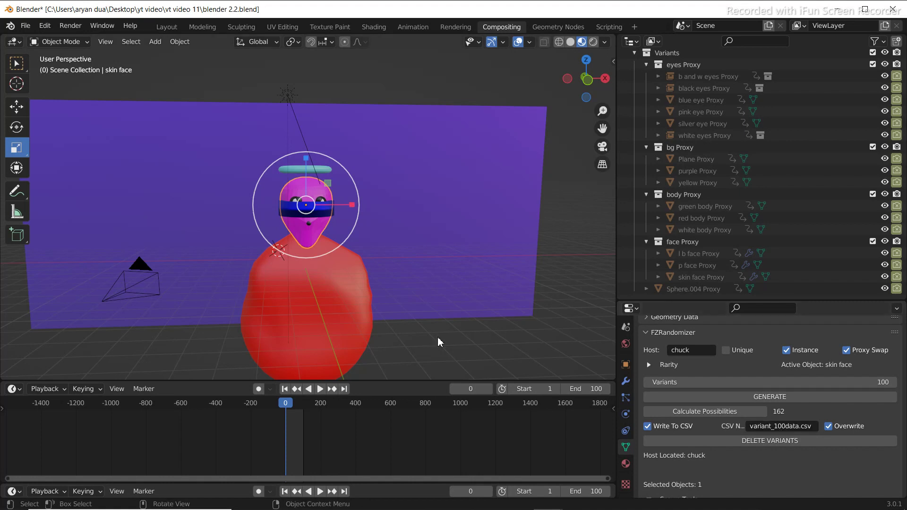
pyautogui.scroll(-1, 766, 407)
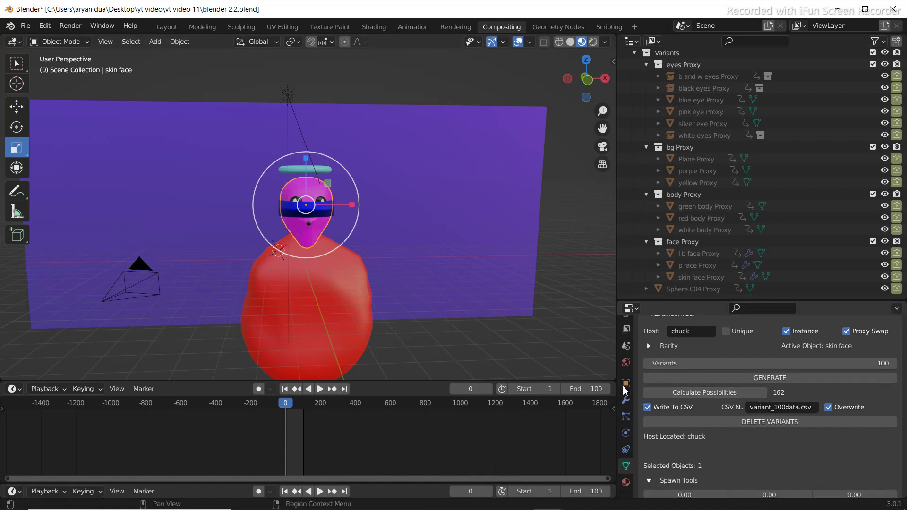
pyautogui.scroll(3, 625, 362)
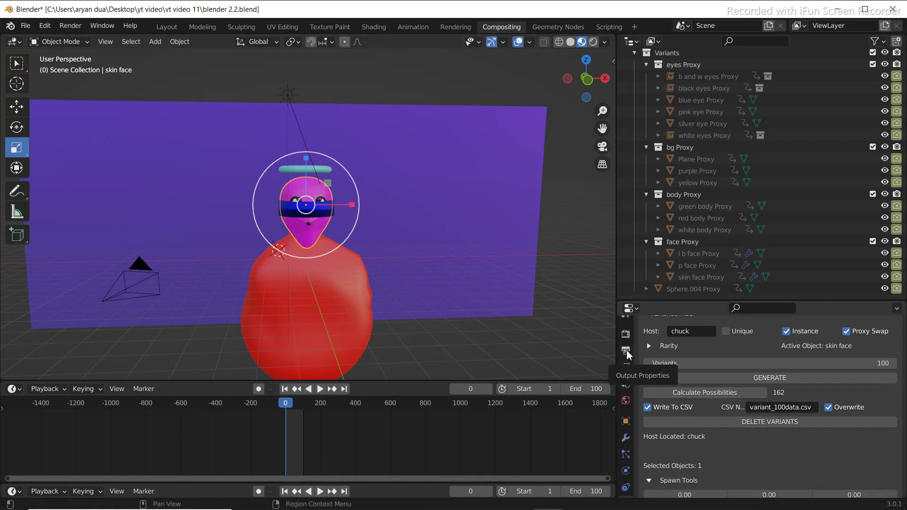
# Verify the output path and RGBA PNG format, return to FZRandomizer, then minimize Blender.
pyautogui.click(627, 350)
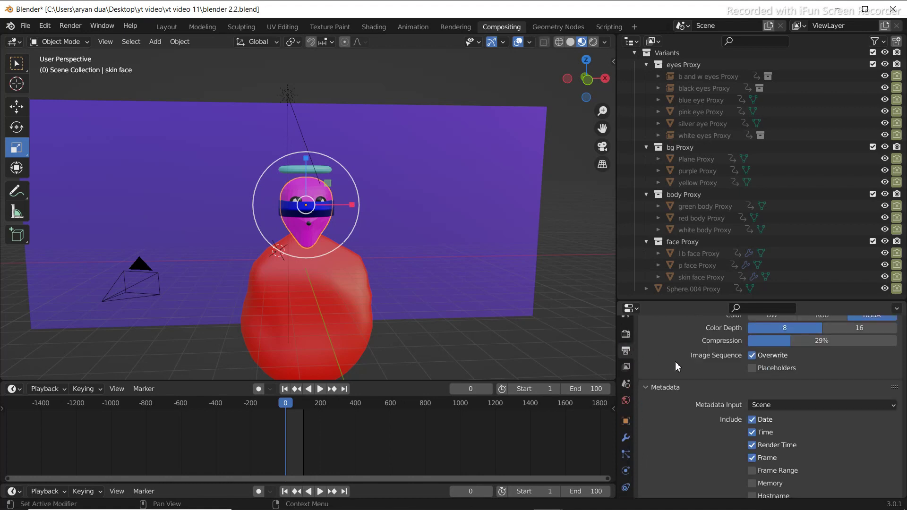
pyautogui.scroll(2, 815, 368)
pyautogui.scroll(1, 829, 372)
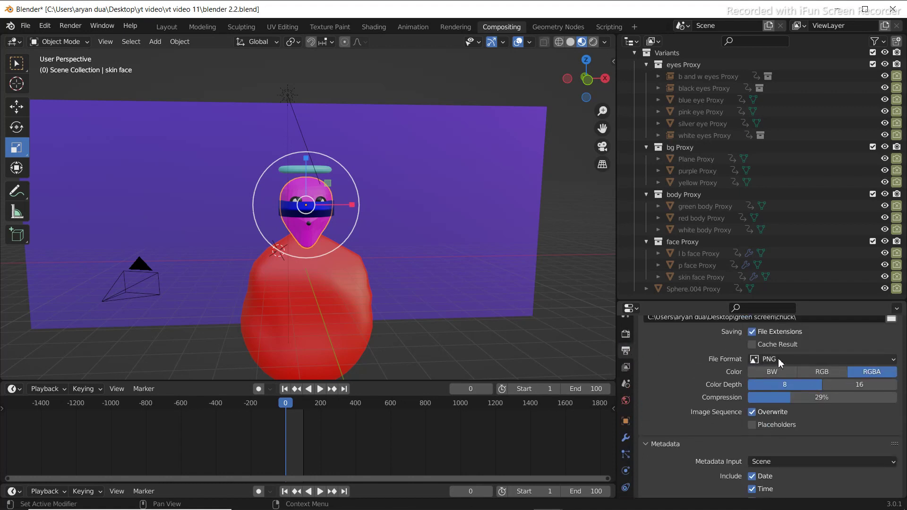
pyautogui.scroll(1, 826, 349)
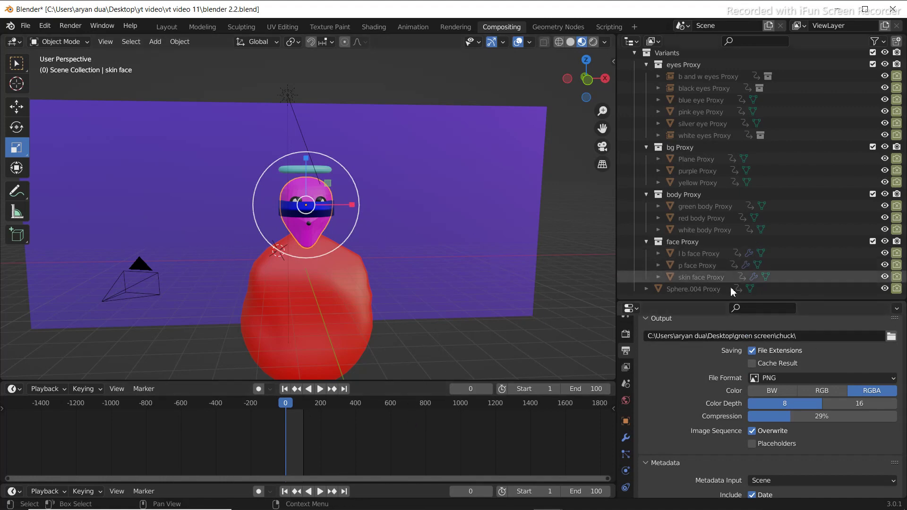
pyautogui.scroll(-1, 610, 439)
pyautogui.scroll(-3, 626, 449)
pyautogui.click(626, 448)
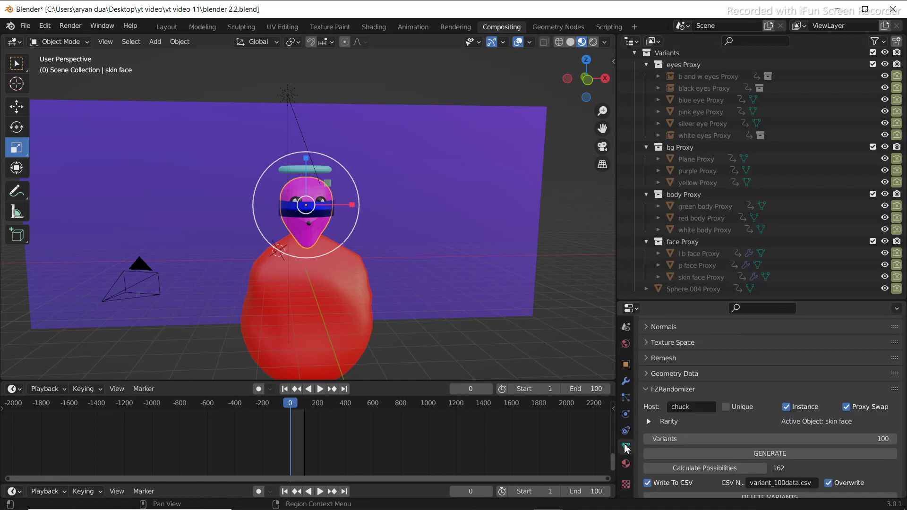
pyautogui.scroll(-2, 723, 430)
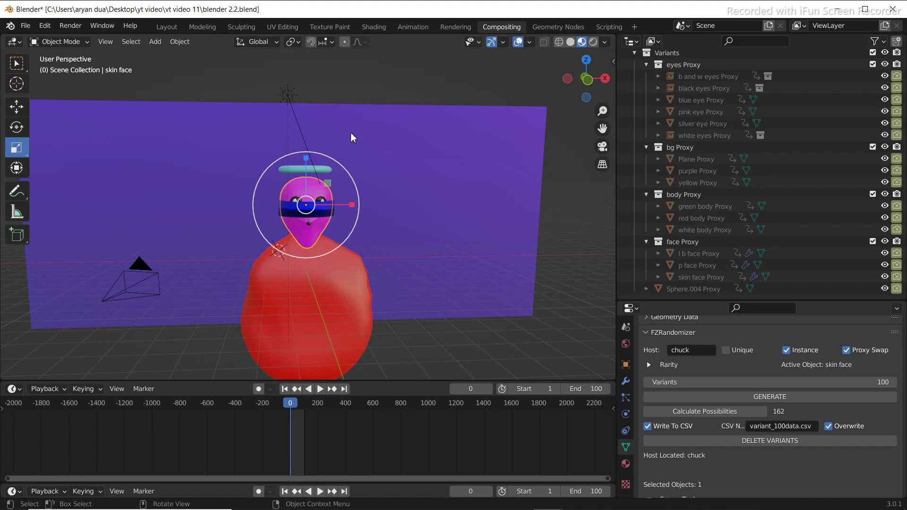
pyautogui.scroll(2, 628, 425)
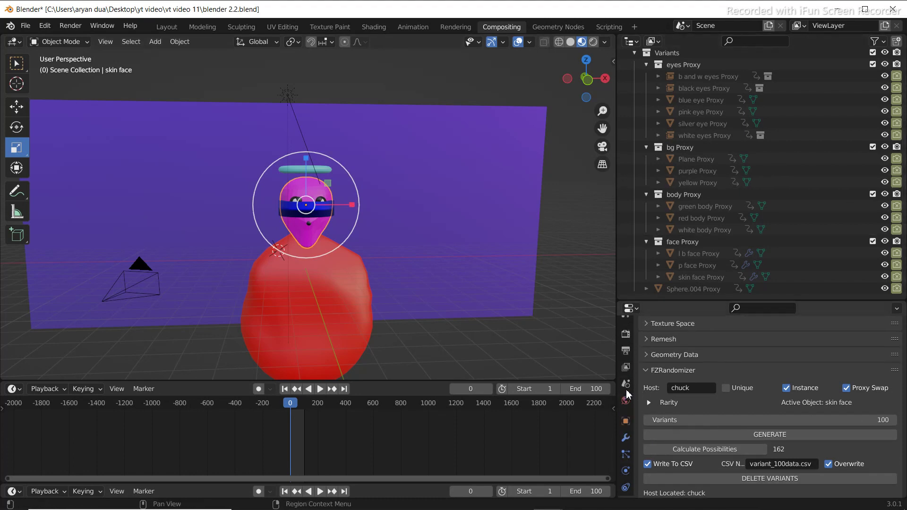
pyautogui.scroll(1, 627, 382)
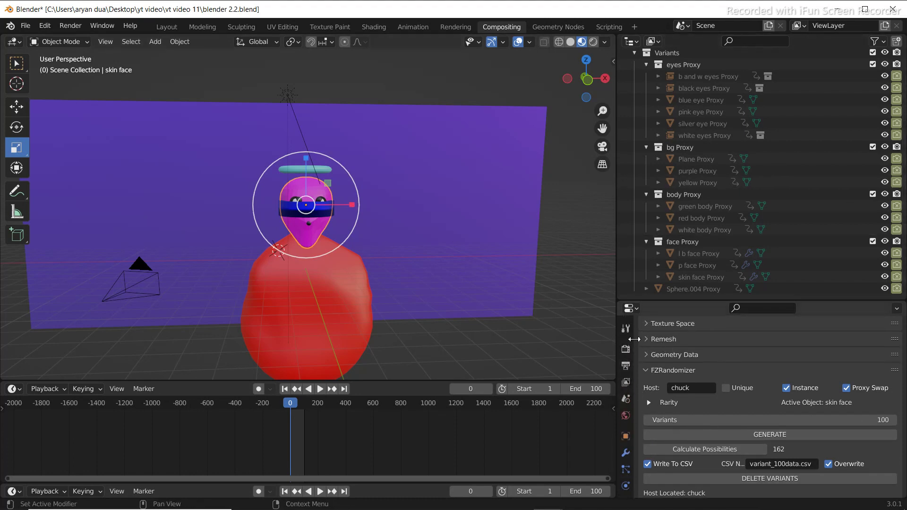
pyautogui.click(70, 26)
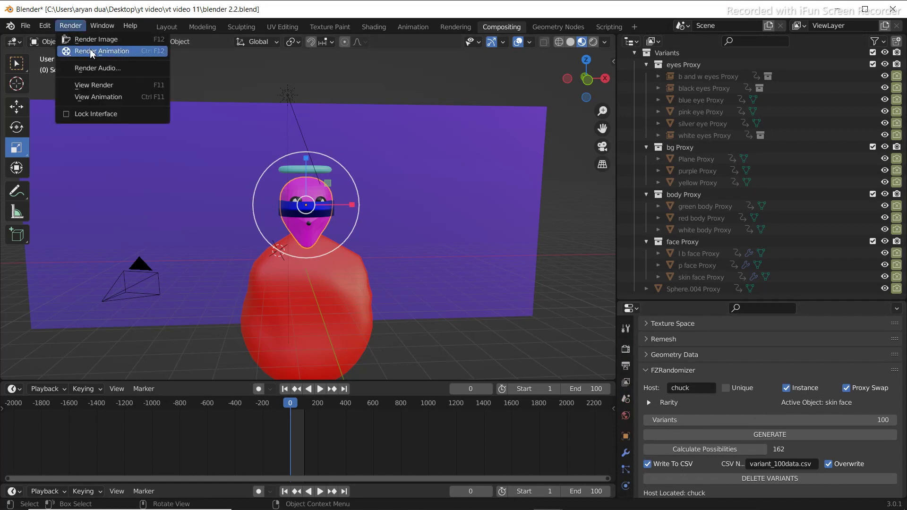
pyautogui.click(837, 13)
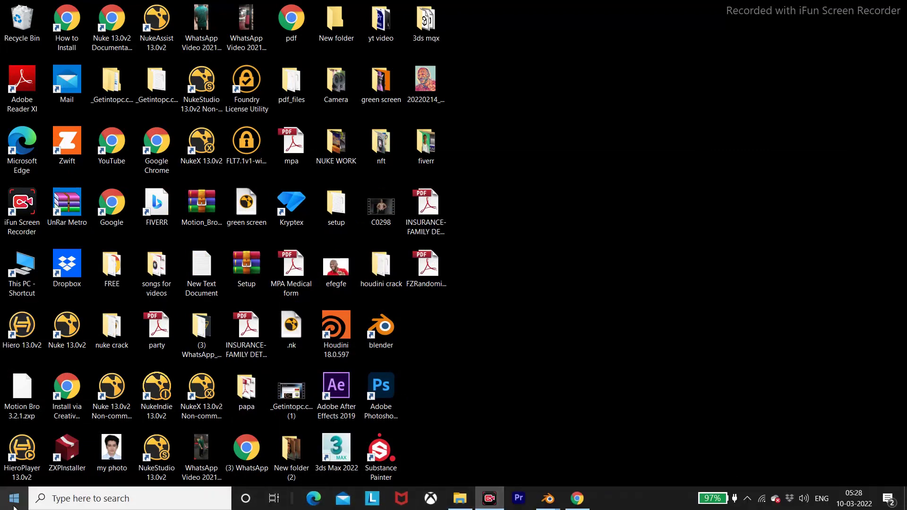
# Search Windows for csv and open variant_100data.csv.
pyautogui.click(13, 499)
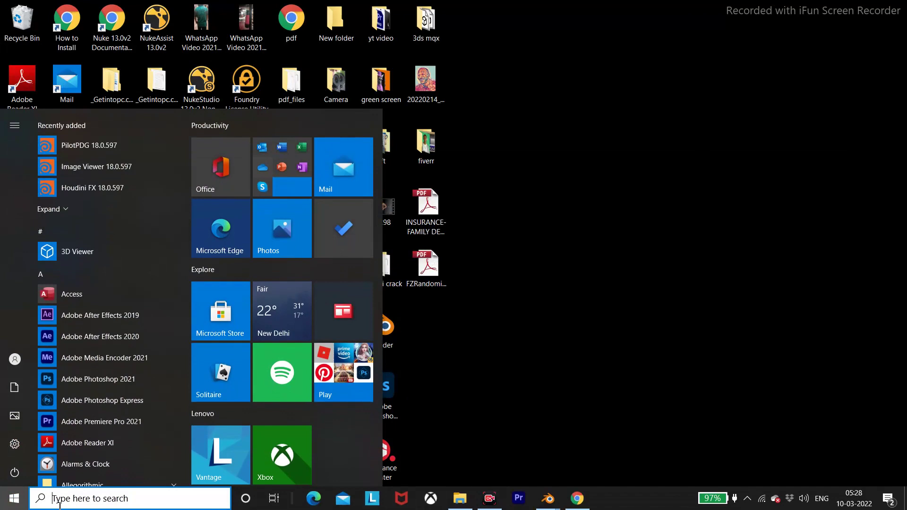
pyautogui.write('cs')
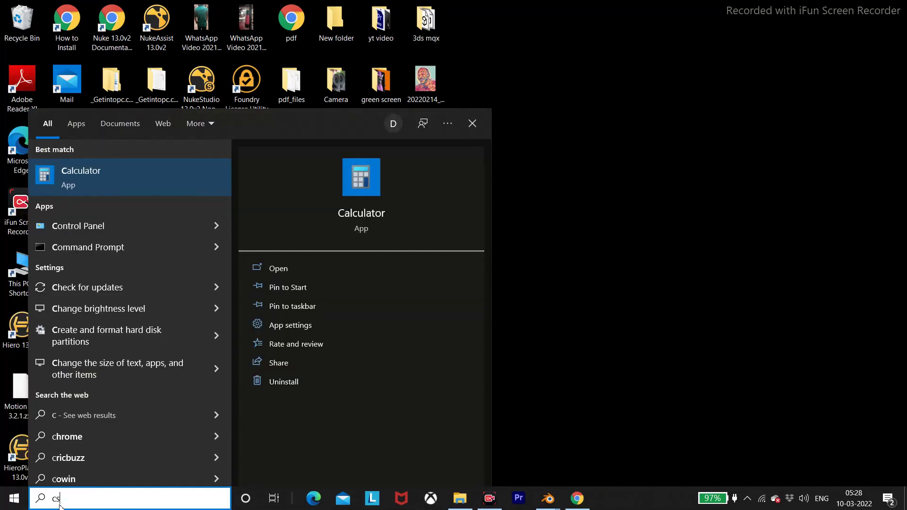
pyautogui.write('v')
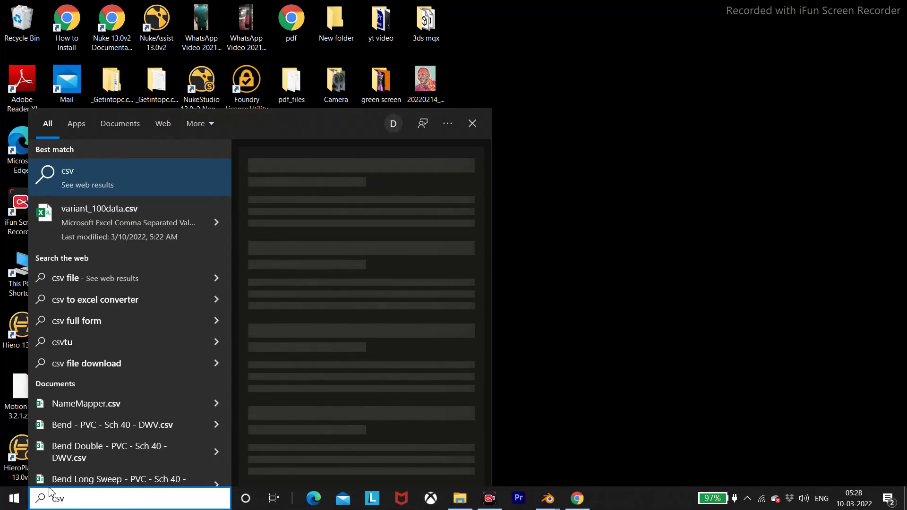
pyautogui.click(95, 216)
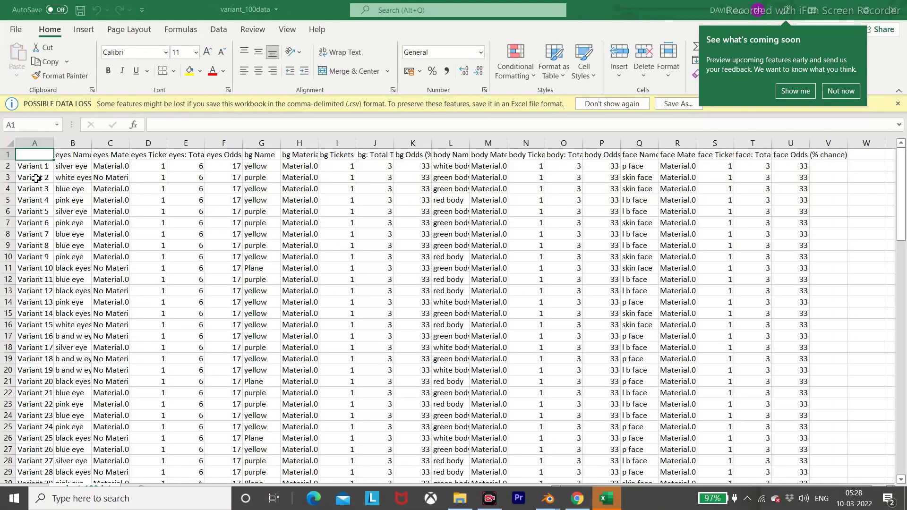
pyautogui.scroll(-2, 86, 179)
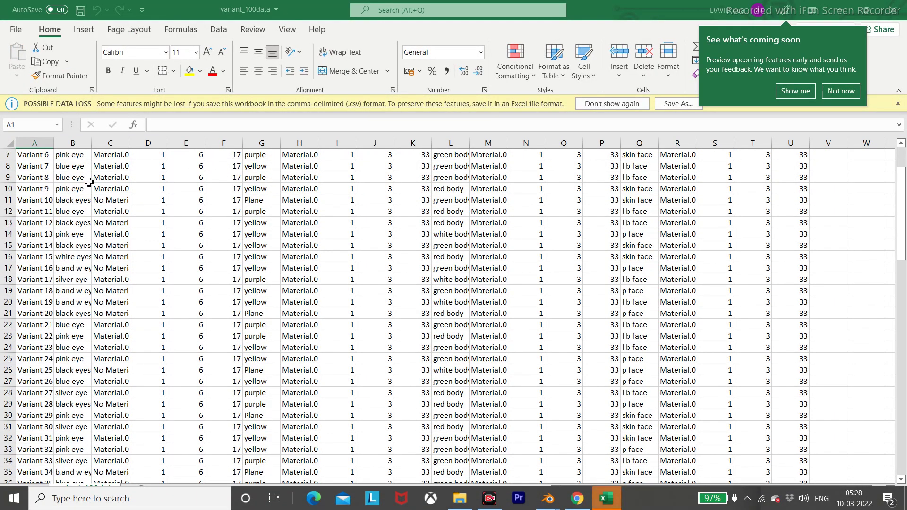
pyautogui.scroll(-7, 88, 182)
pyautogui.scroll(-1, 134, 228)
# Dismiss the Microsoft 365 notice, review rows through Variant 100, and minimize Excel.
pyautogui.click(730, 73)
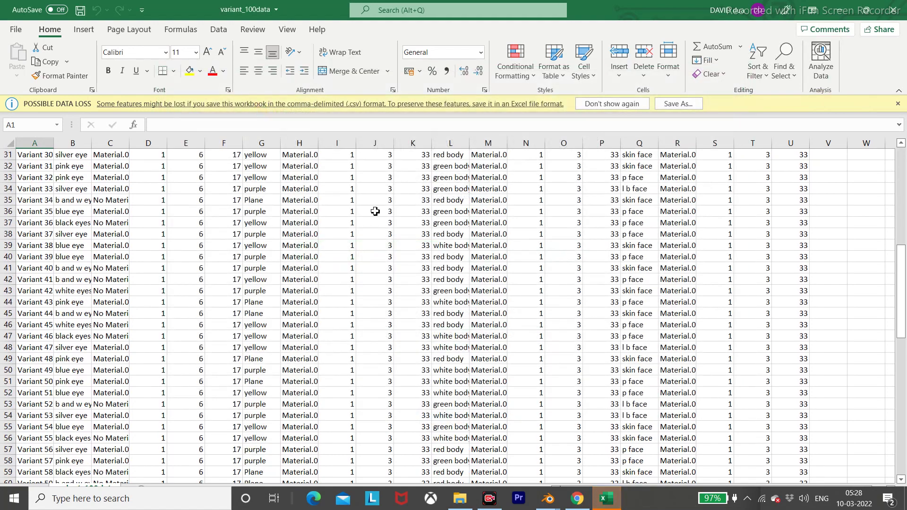
pyautogui.scroll(-7, 375, 211)
pyautogui.scroll(-6, 365, 237)
pyautogui.scroll(-7, 380, 245)
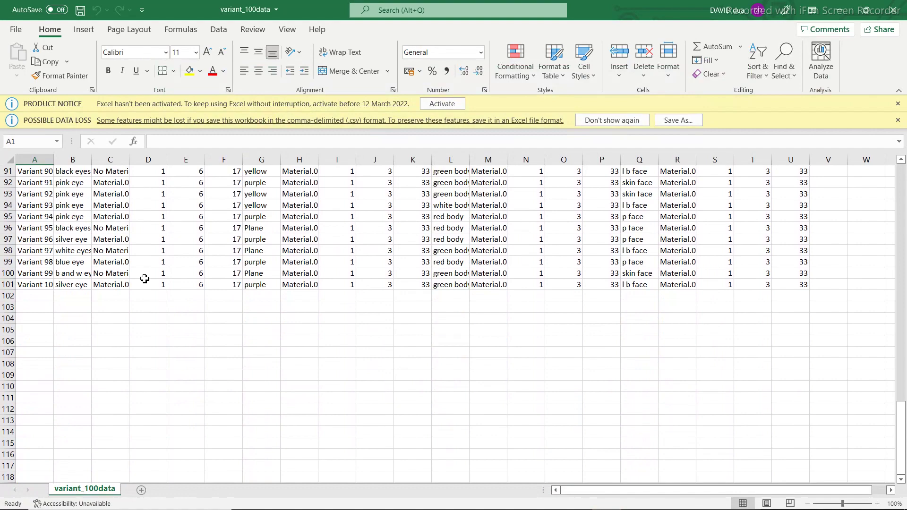
pyautogui.scroll(2, 145, 279)
pyautogui.scroll(6, 147, 281)
pyautogui.scroll(4, 150, 281)
pyautogui.scroll(5, 162, 280)
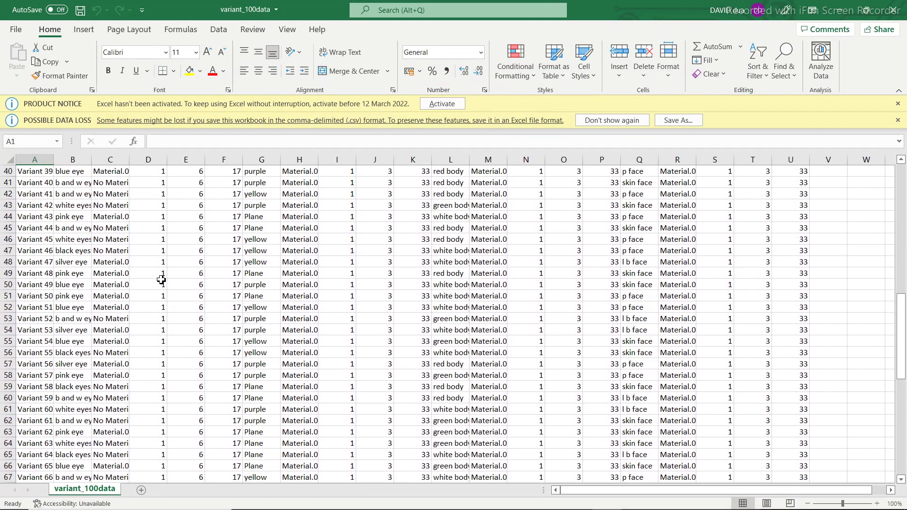
pyautogui.scroll(5, 163, 278)
pyautogui.scroll(7, 166, 275)
pyautogui.scroll(2, 171, 275)
pyautogui.scroll(-6, 175, 275)
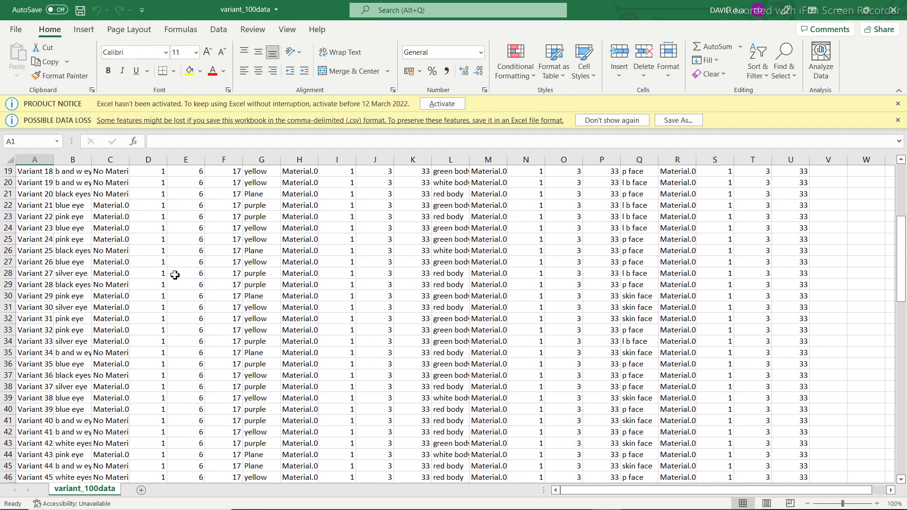
pyautogui.scroll(-6, 177, 273)
pyautogui.scroll(-1, 180, 271)
pyautogui.scroll(6, 182, 271)
pyautogui.scroll(5, 188, 271)
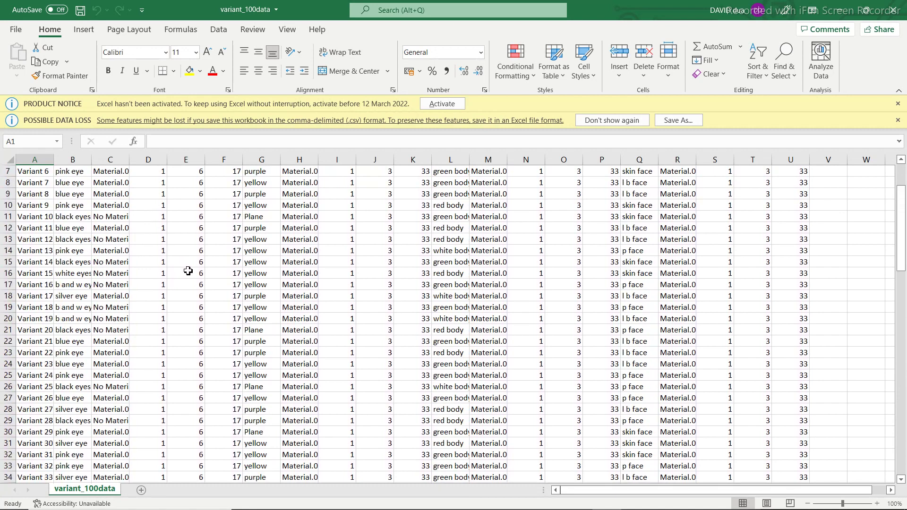
pyautogui.scroll(2, 188, 270)
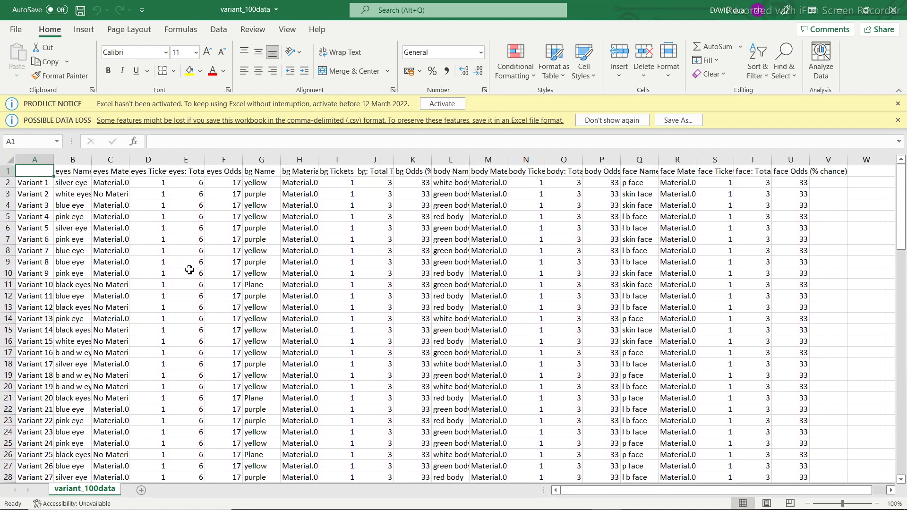
pyautogui.click(842, 11)
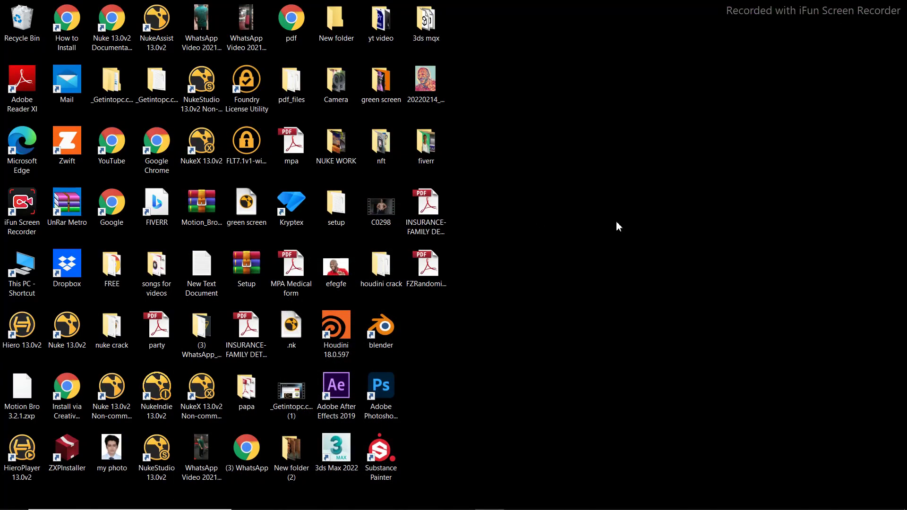